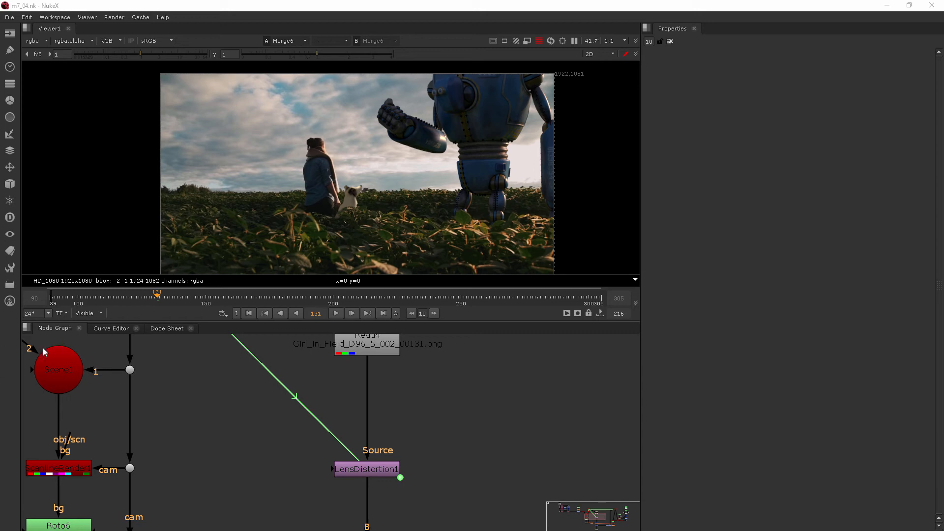
- Examine the composite up close, inspecting the girl, dog, field foliage and robot for grain and detail
click(424, 423)
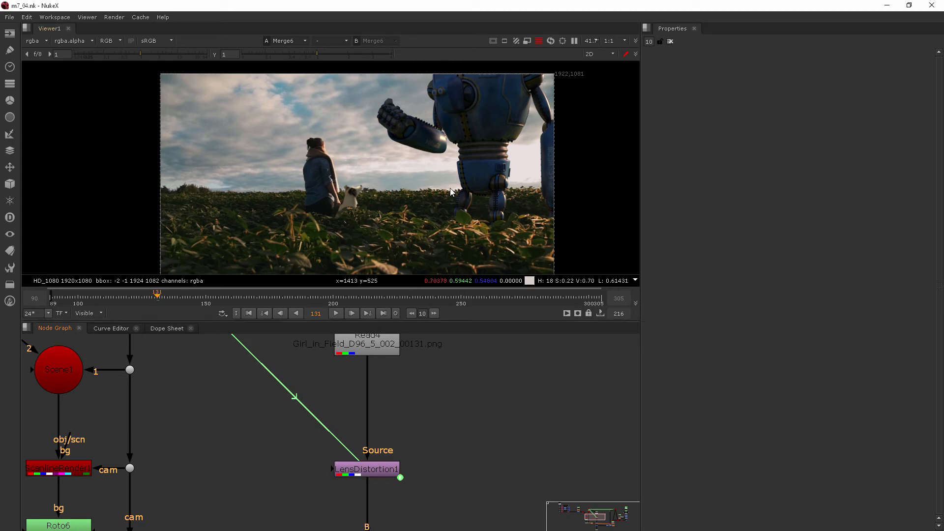
scroll(364, 198, up, 5)
scroll(515, 167, down, 5)
scroll(501, 167, up, 3)
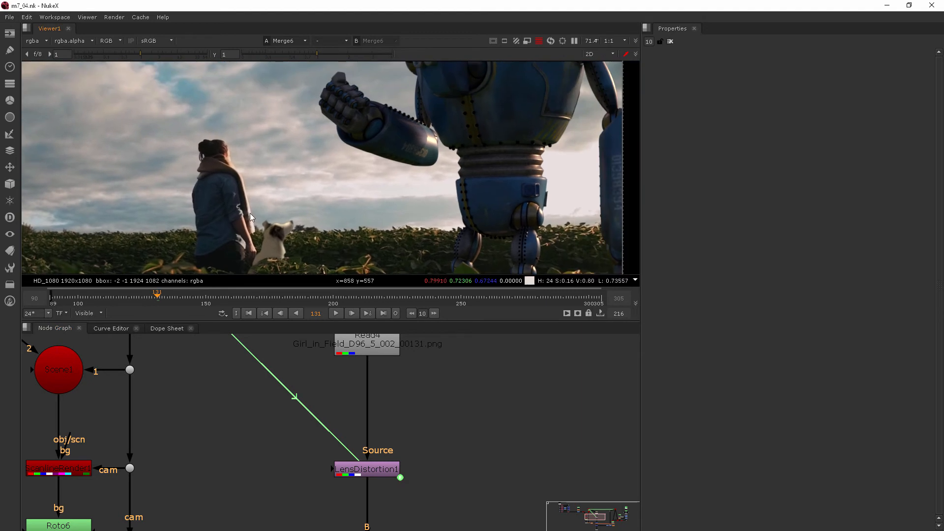
scroll(252, 213, up, 8)
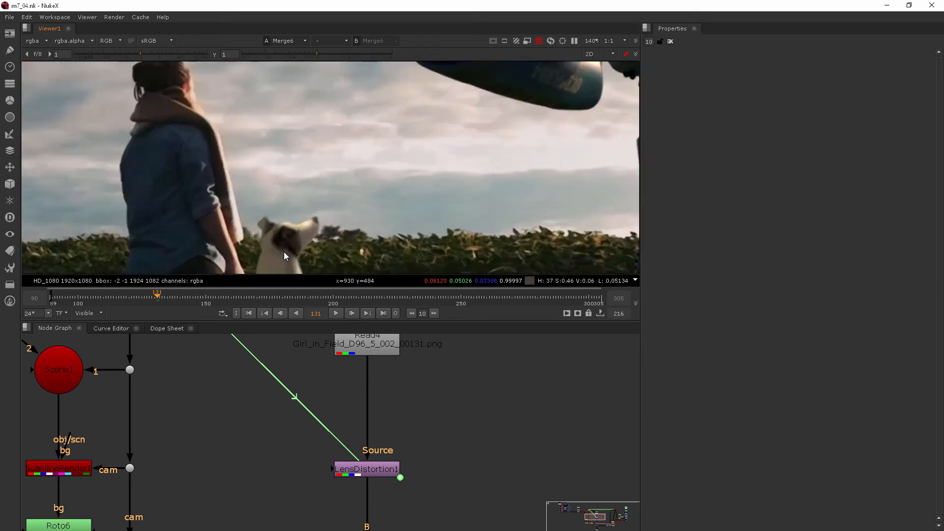
scroll(292, 175, down, 2)
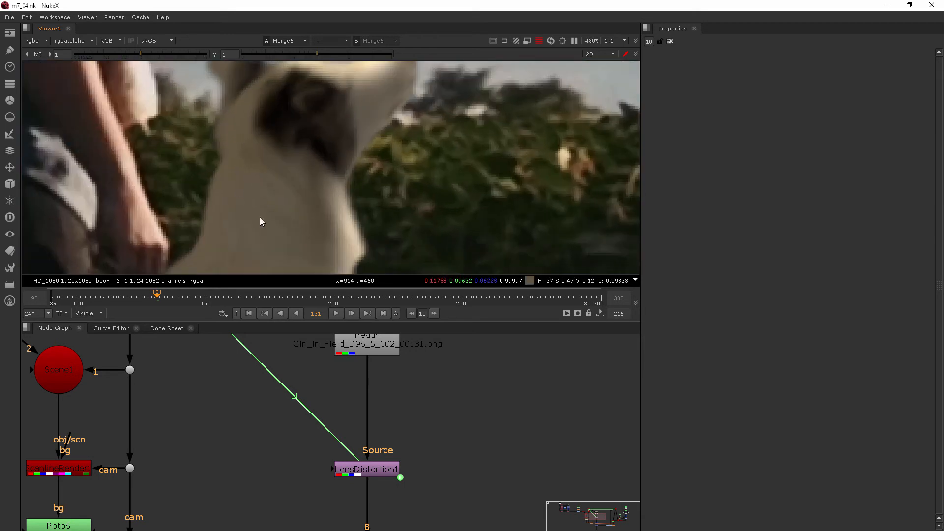
scroll(438, 143, down, 1)
scroll(437, 144, down, 3)
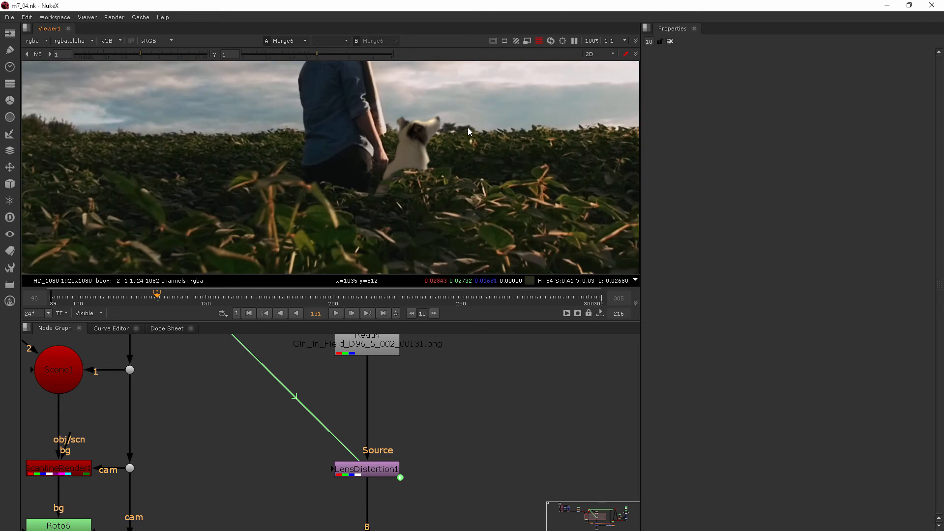
middle_drag(462, 113, 217, 195)
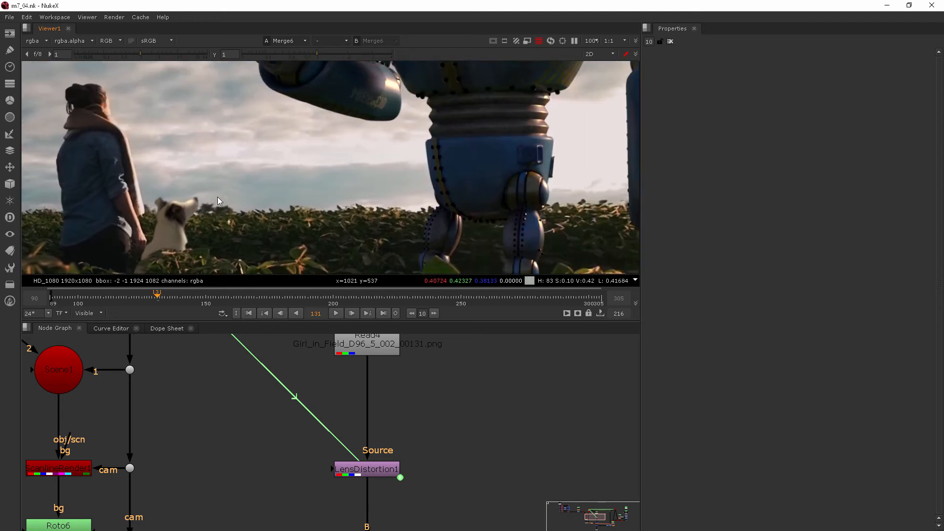
scroll(302, 152, up, 2)
scroll(346, 176, up, 2)
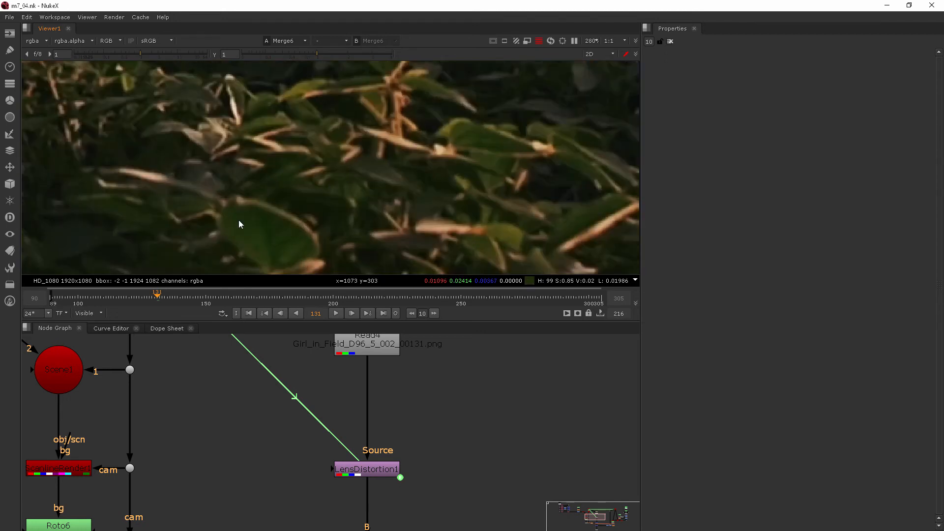
middle_drag(317, 146, 317, 231)
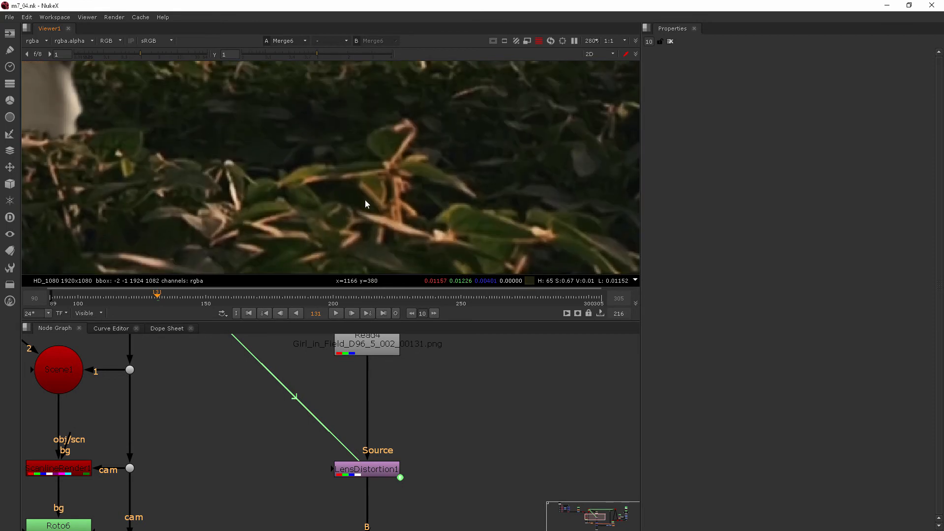
scroll(392, 166, down, 5)
middle_drag(388, 173, 333, 227)
middle_drag(439, 132, 358, 214)
scroll(371, 167, up, 4)
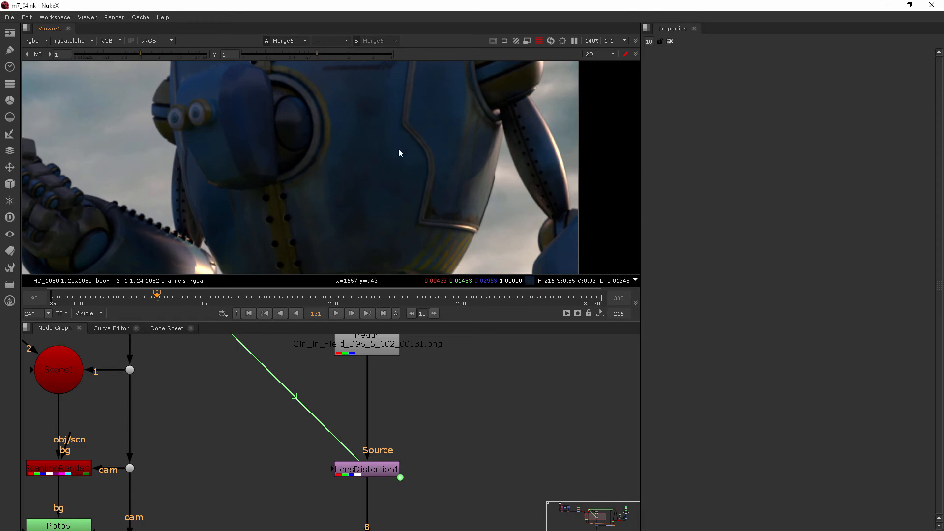
scroll(399, 147, down, 5)
middle_drag(374, 171, 450, 108)
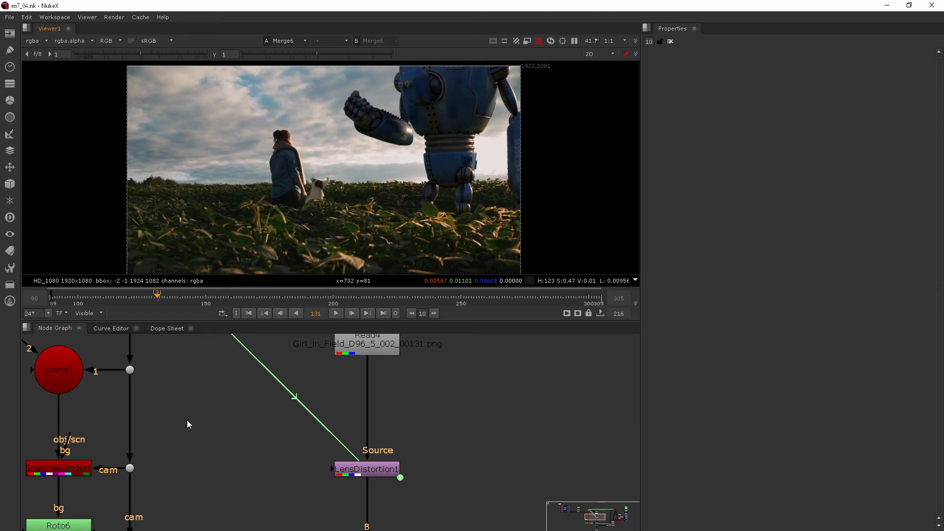
- Survey the node graph from the Read4 plate through the lens distortion, merges and the robot and green-screen branches
scroll(195, 416, down, 3)
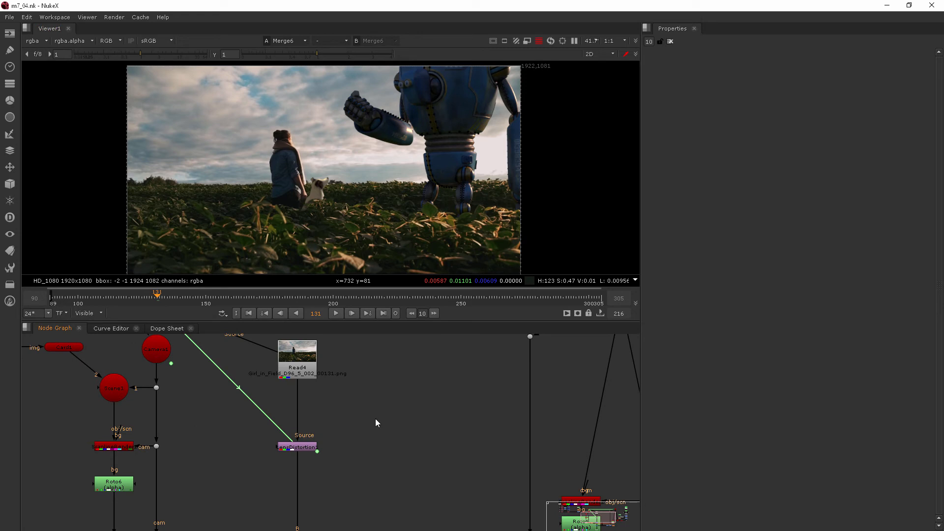
scroll(340, 414, down, 5)
scroll(341, 414, up, 6)
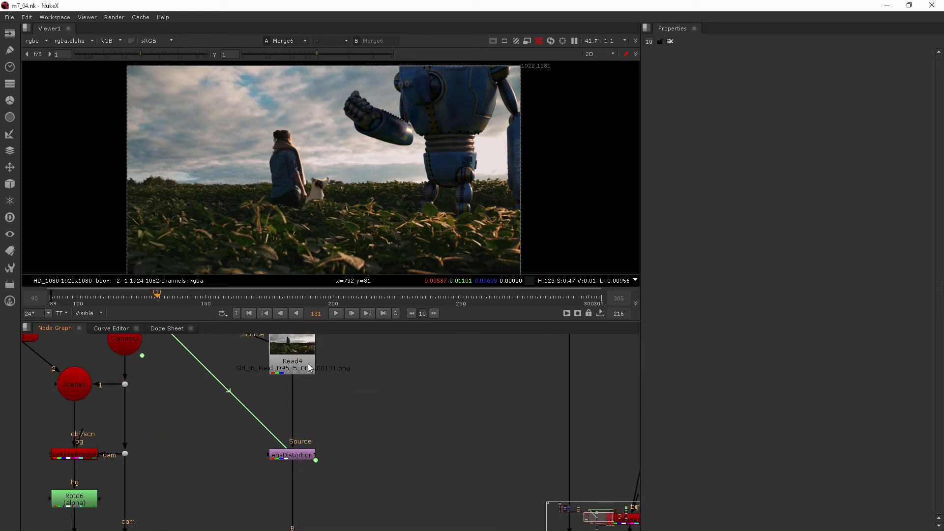
middle_drag(303, 359, 305, 402)
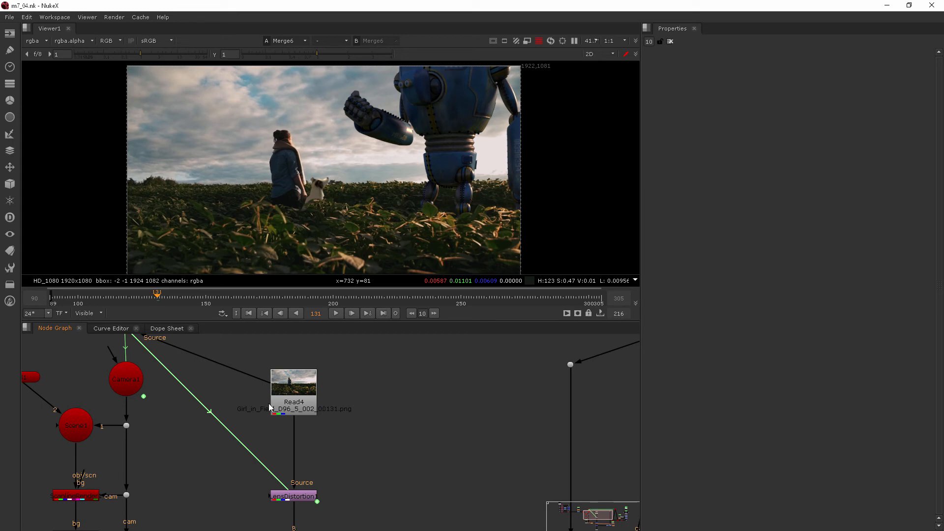
drag(82, 471, 92, 465)
scroll(355, 429, down, 3)
scroll(355, 429, down, 2)
middle_drag(360, 428, 356, 415)
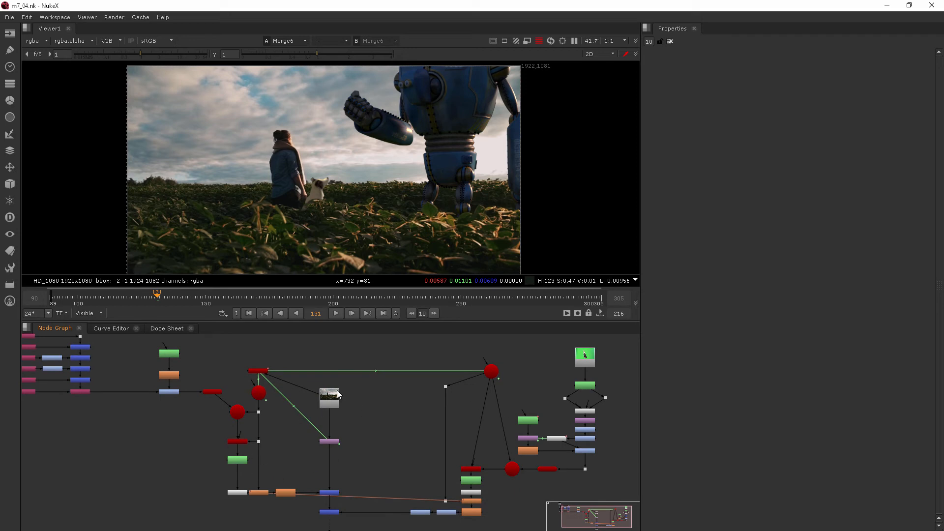
middle_drag(345, 513, 379, 439)
scroll(373, 426, down, 3)
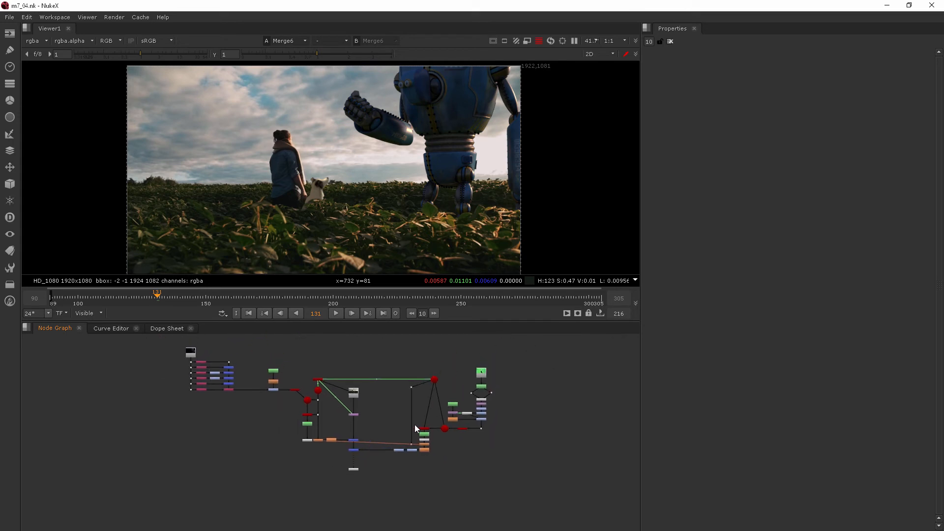
scroll(384, 436, up, 2)
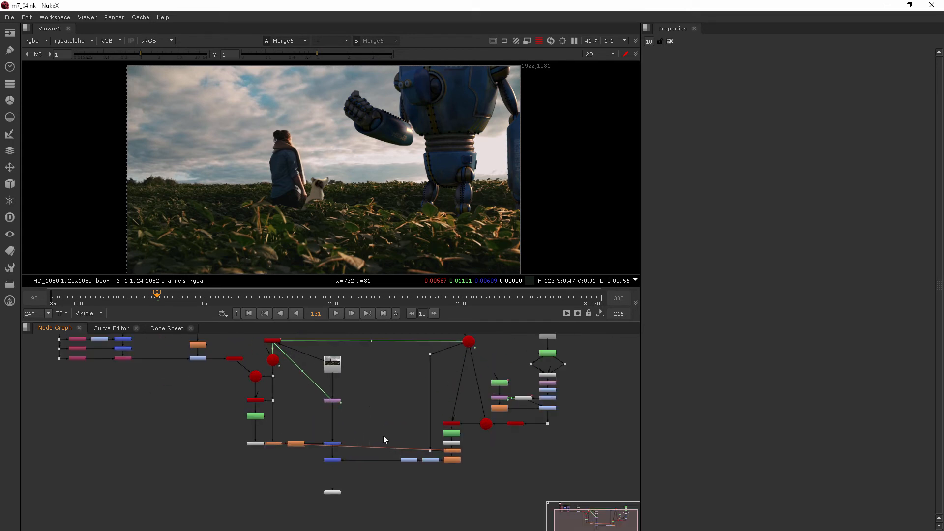
scroll(350, 424, up, 2)
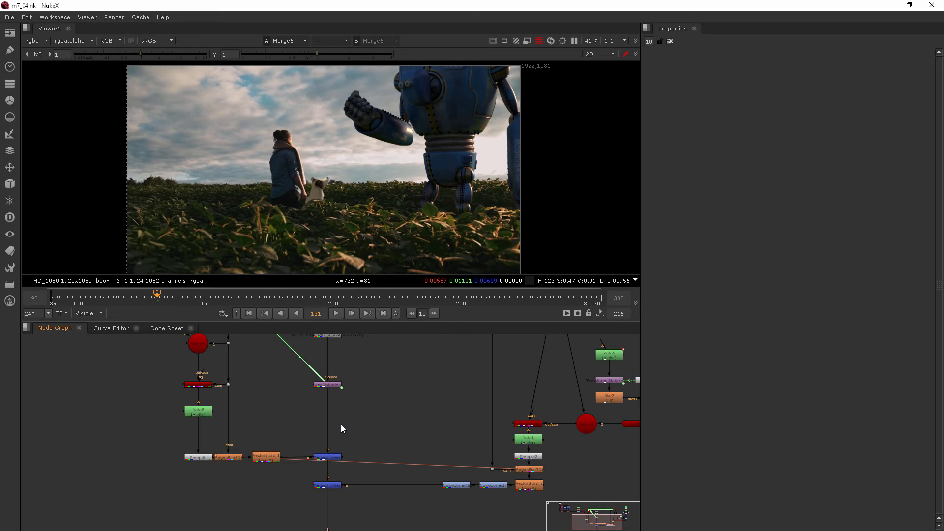
scroll(338, 423, up, 1)
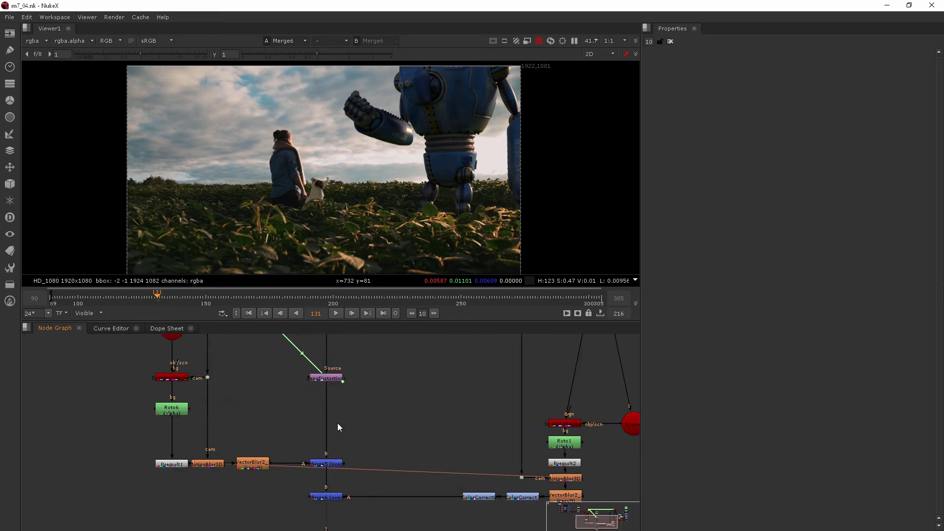
- Add a DegrainSimple node beside the Read4 plate in the node graph
middle_drag(341, 365, 337, 424)
scroll(337, 391, up, 1)
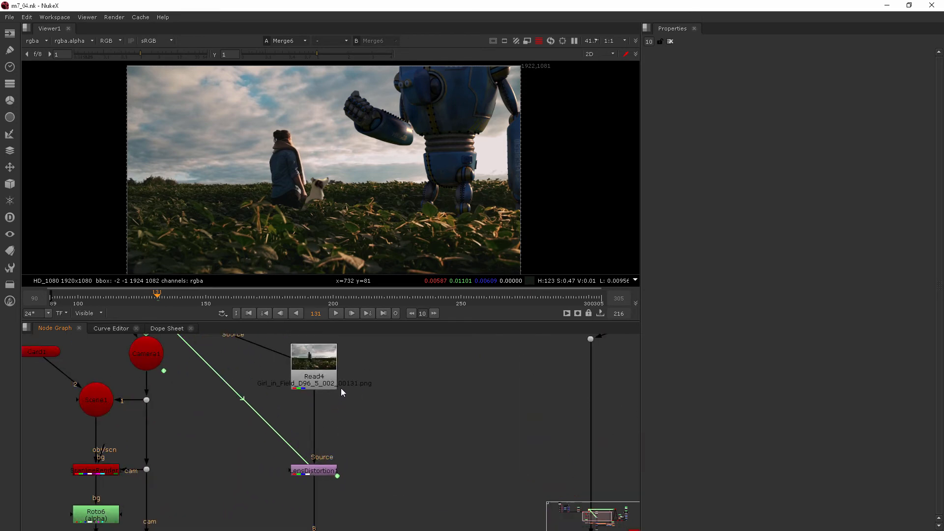
middle_drag(350, 383, 362, 421)
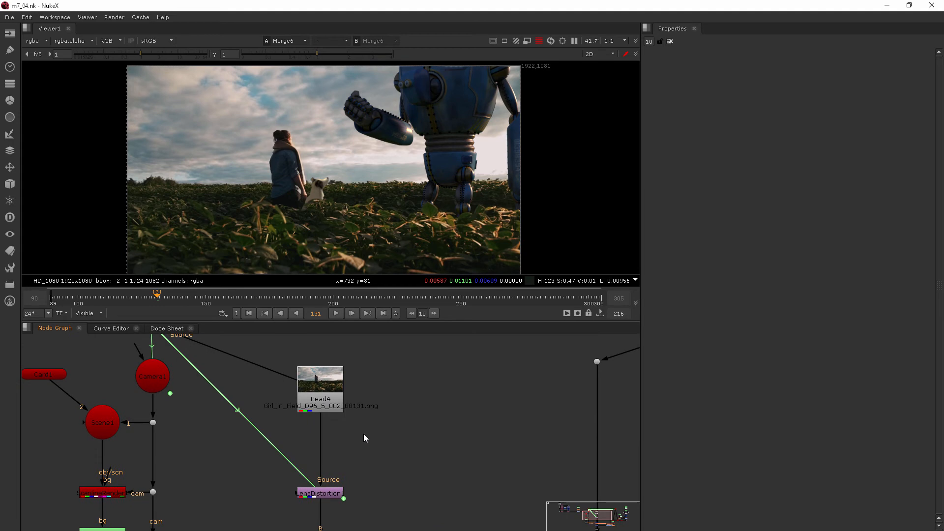
key(Tab)
text(del)
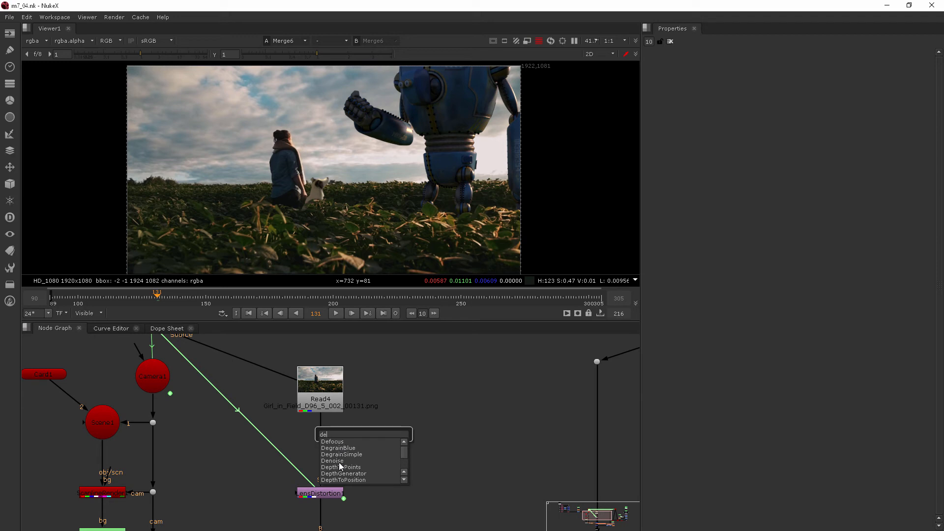
click(350, 456)
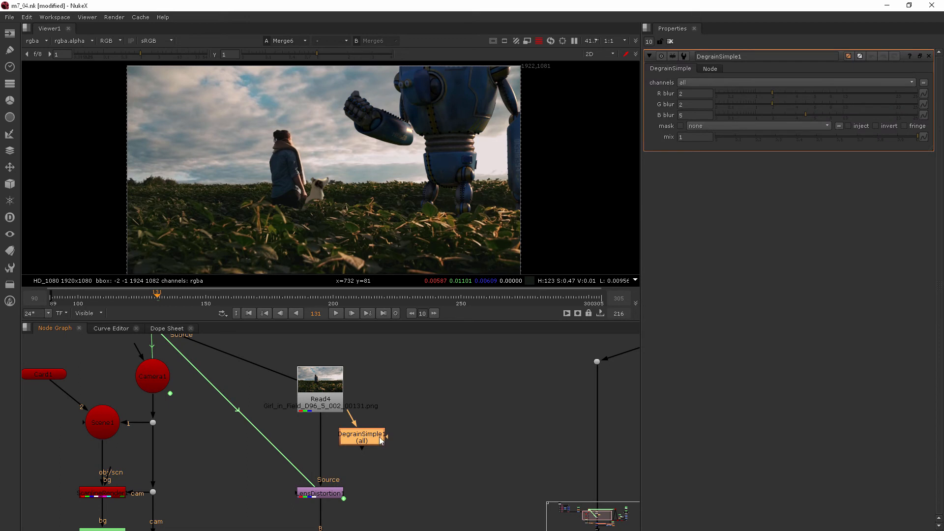
- Add an unconnected Denoise node beside DegrainSimple1 and close all open node properties
click(457, 436)
key(Tab)
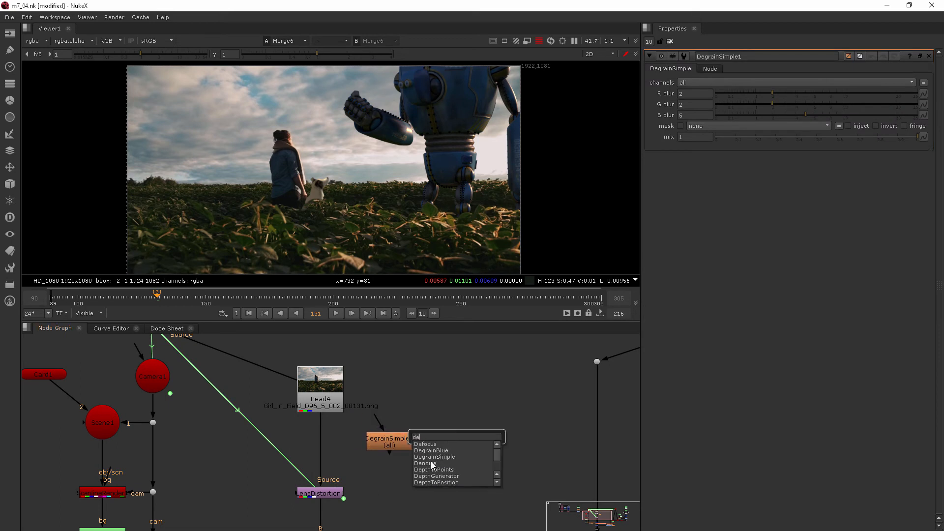
key(Escape)
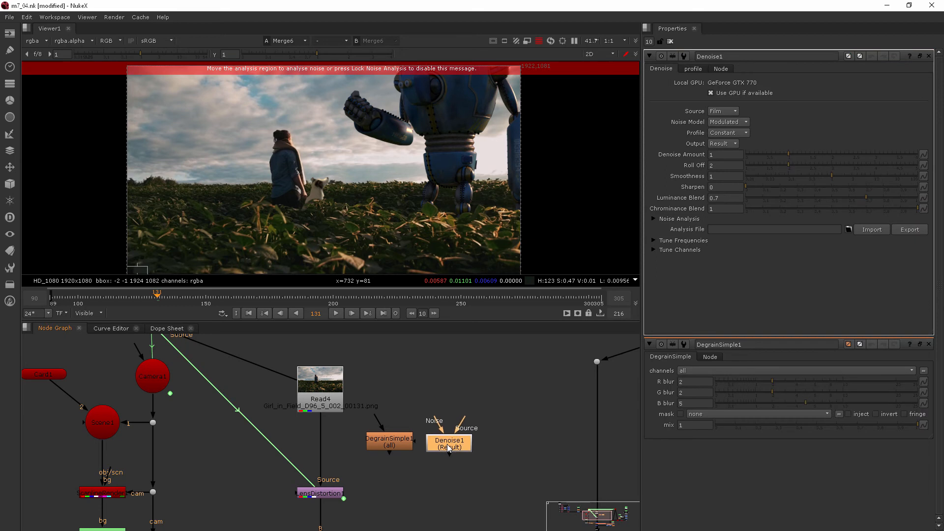
click(670, 41)
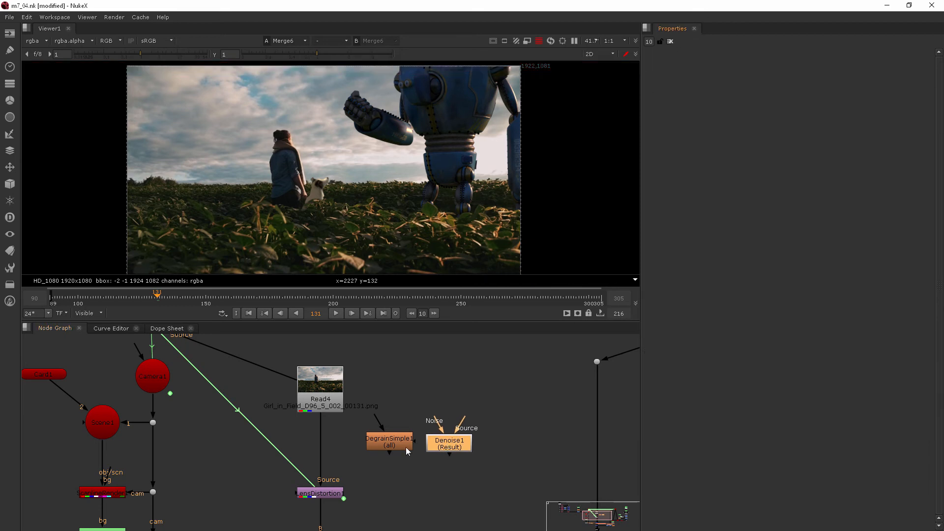
- Insert DegrainSimple1 between Read4 and LensDistortion1 and open its properties
drag(400, 440, 332, 445)
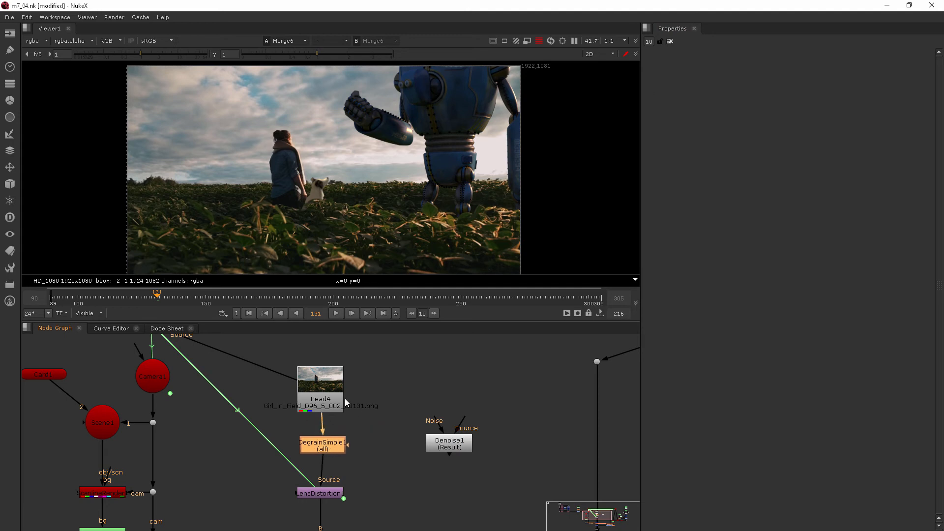
double_click(328, 452)
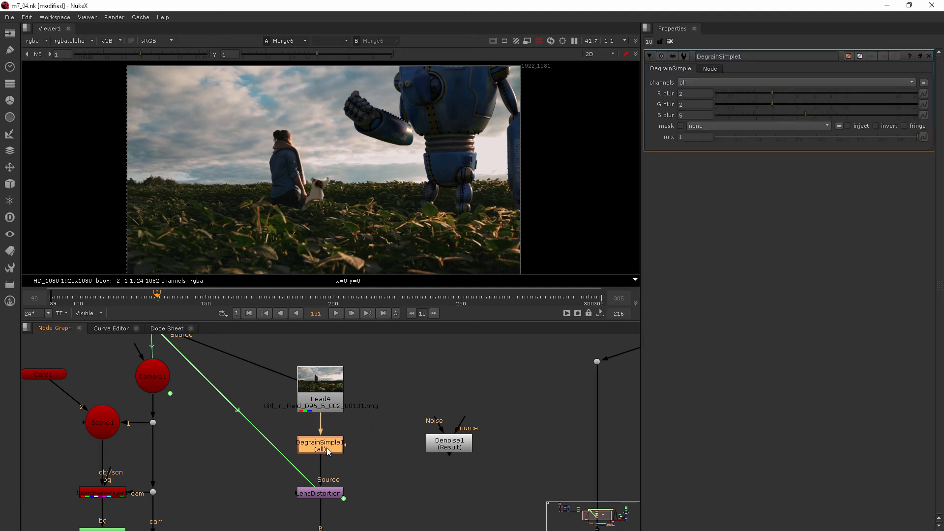
- Disable and re-enable DegrainSimple1 repeatedly to compare grain and softness in the field beside the dog
scroll(354, 198, up, 5)
scroll(328, 183, up, 12)
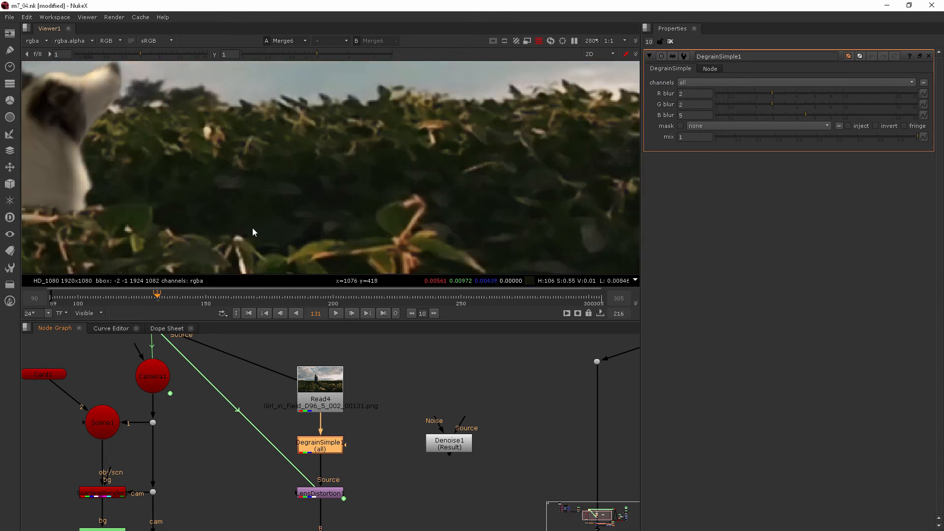
key(d)
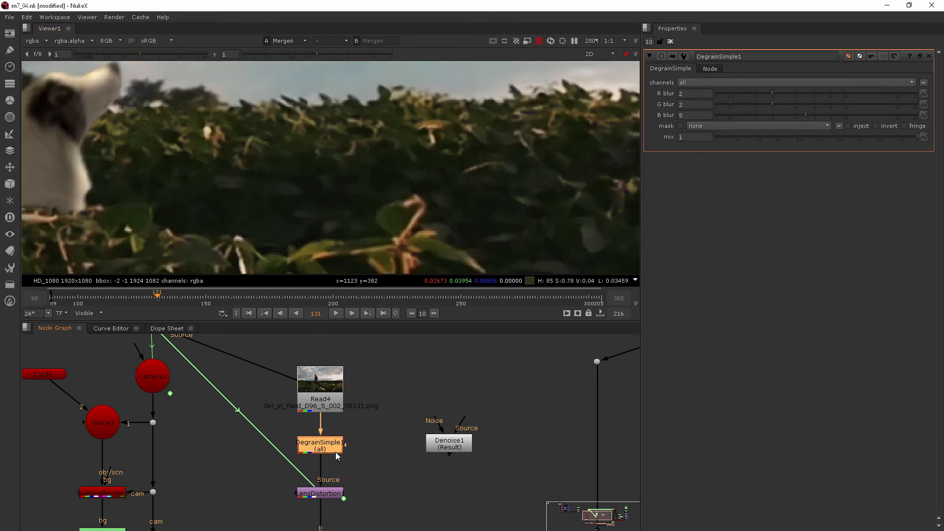
key(d)
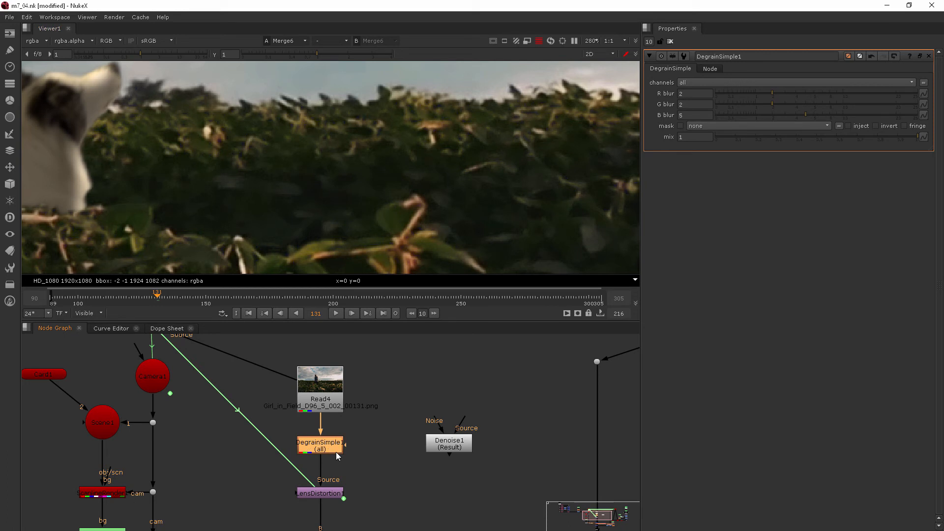
key(d)
key(d)
key(d)
key(d)
key(d)
scroll(308, 155, up, 3)
key(d)
key(d)
key(d)
key(d)
key(d)
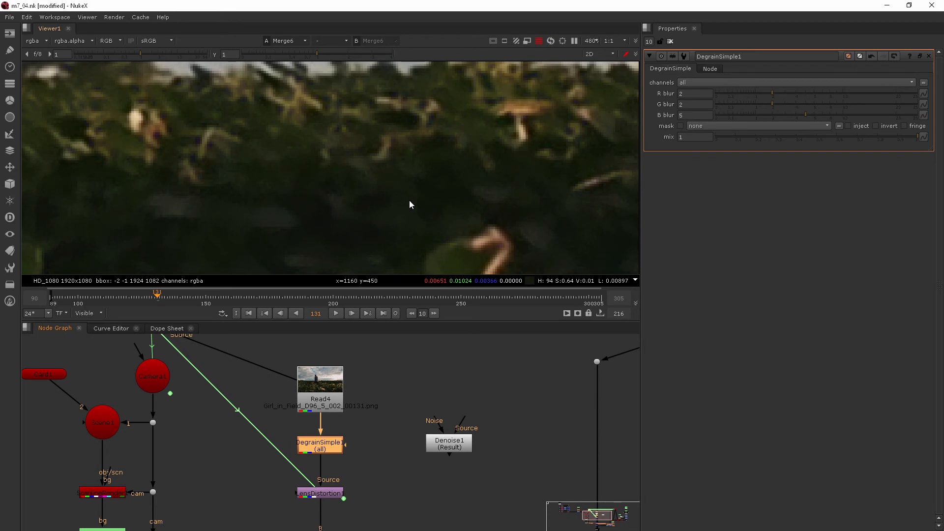
- Compare DegrainSimple1 on and off over the dog and the girl's jacket and hair, leaving the node disabled
scroll(410, 205, down, 3)
key(d)
scroll(306, 196, down, 1)
middle_drag(306, 197, 424, 193)
key(d)
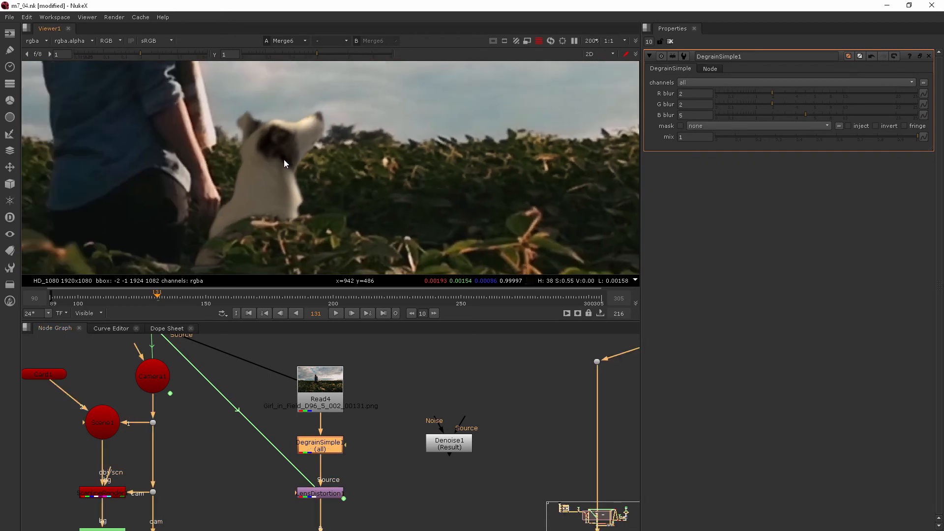
middle_drag(291, 164, 387, 242)
key(d)
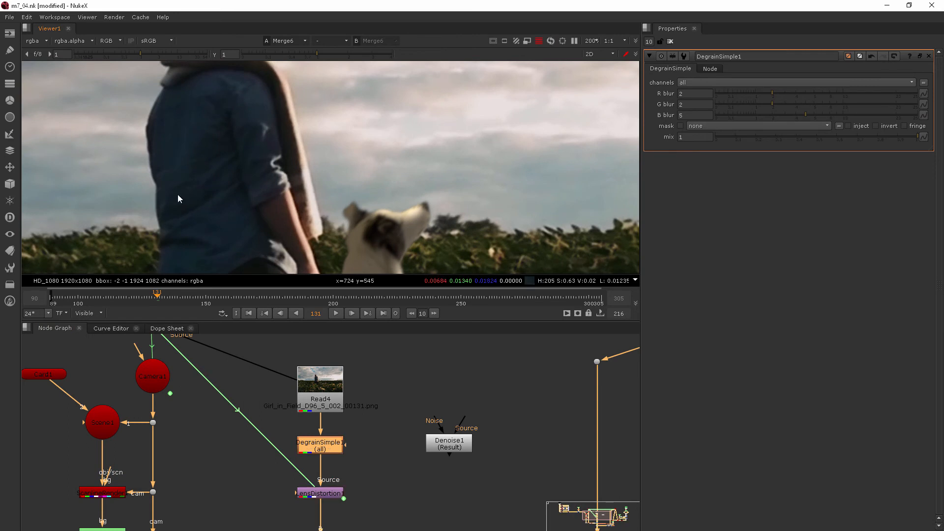
middle_drag(251, 142, 261, 253)
key(d)
scroll(234, 111, up, 3)
key(d)
scroll(315, 140, down, 6)
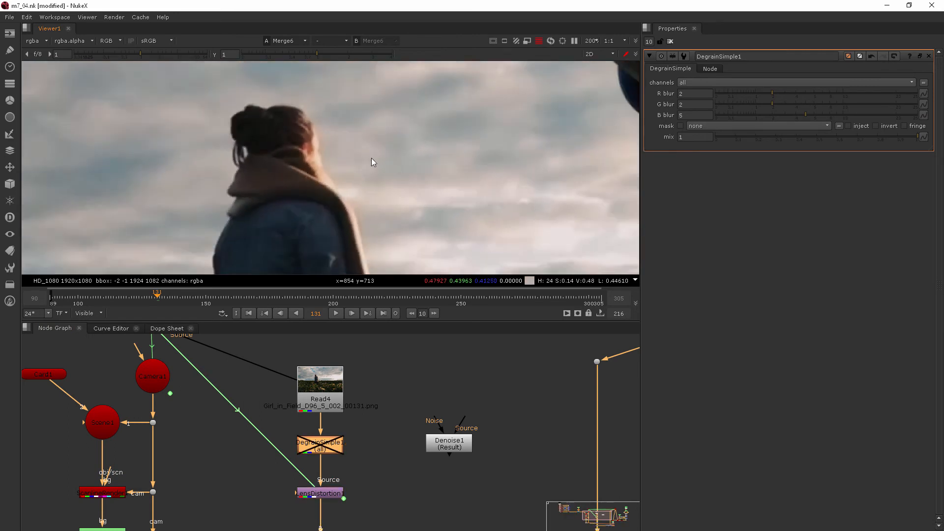
- Delete the DegrainSimple1 node and insert the Denoise1 node in its place between Read4 and LensDistortion1
scroll(402, 172, down, 5)
drag(443, 439, 436, 445)
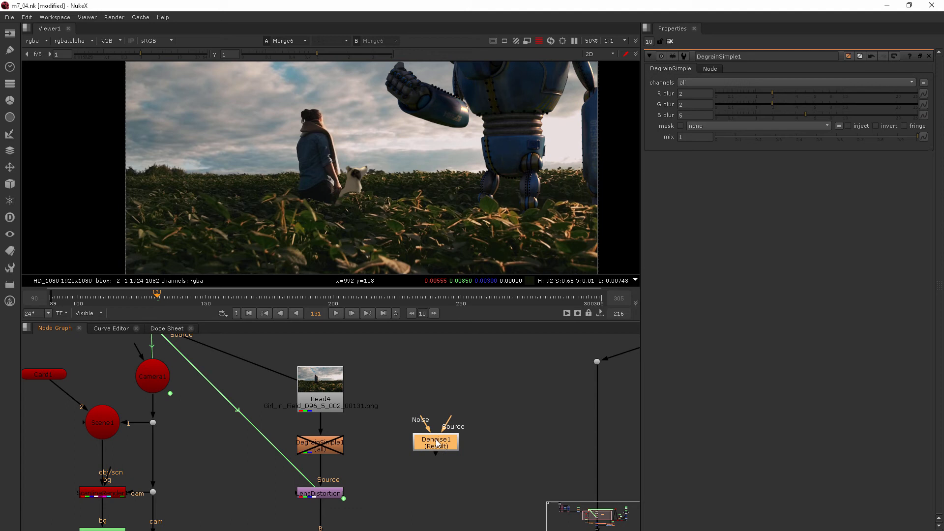
drag(324, 448, 340, 449)
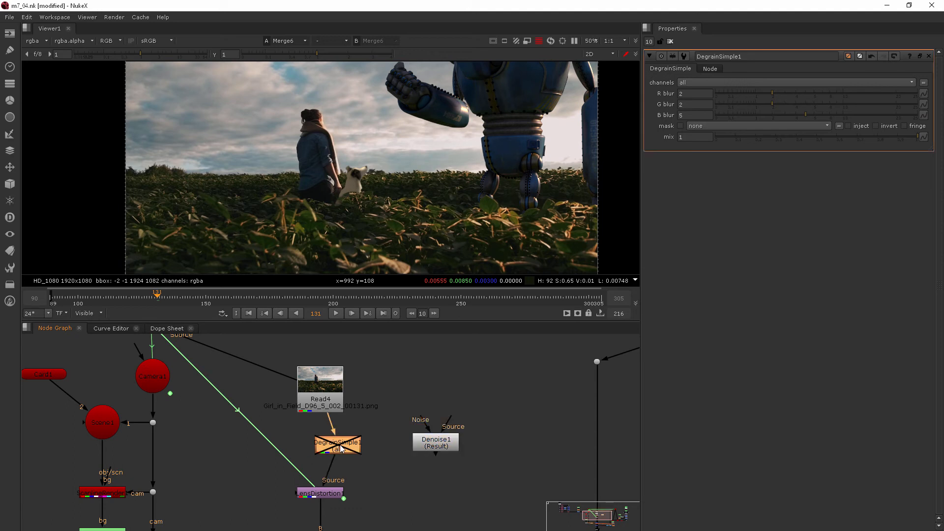
key(Delete)
drag(441, 438, 331, 449)
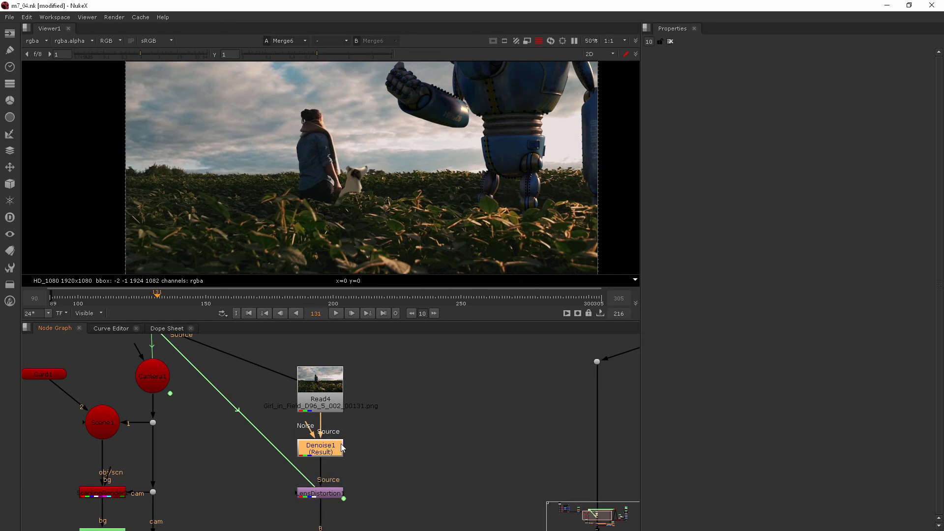
drag(328, 448, 384, 442)
click(296, 426)
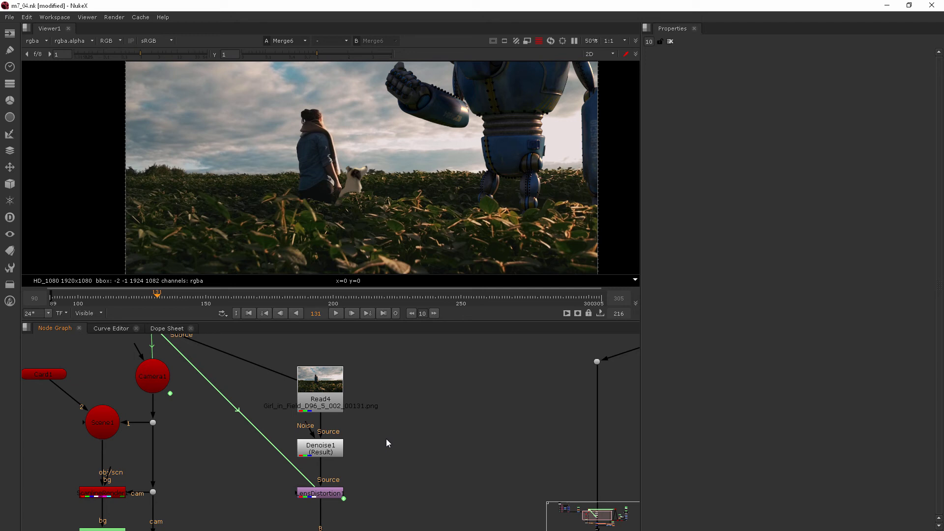
drag(313, 431, 292, 417)
drag(275, 420, 275, 421)
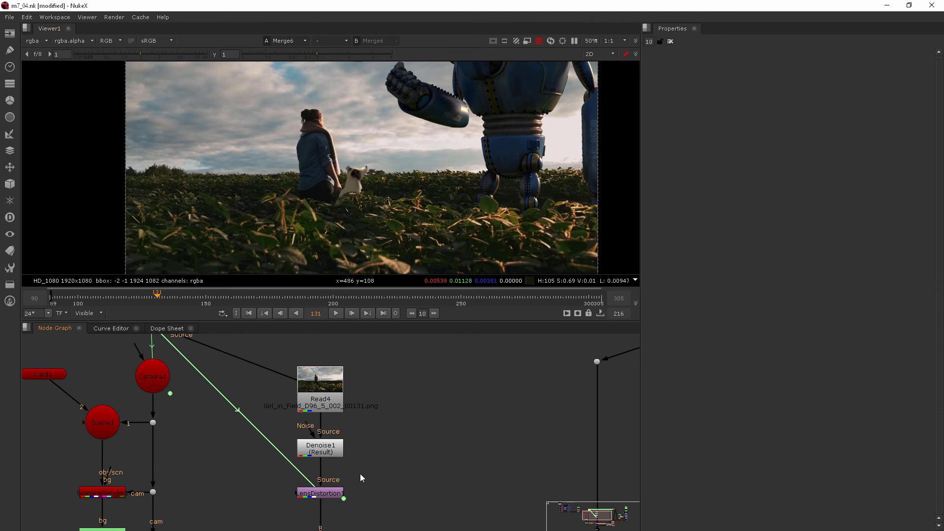
- Open Denoise1's noise analysis settings and enlarge the analysis region over the horizon beside the girl to x 128, y 400, r 552, t 664
double_click(338, 453)
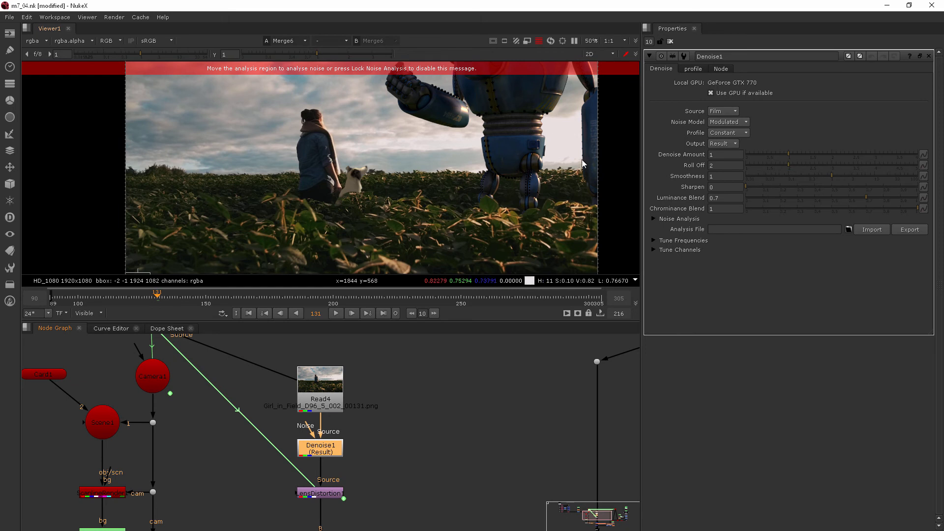
click(654, 219)
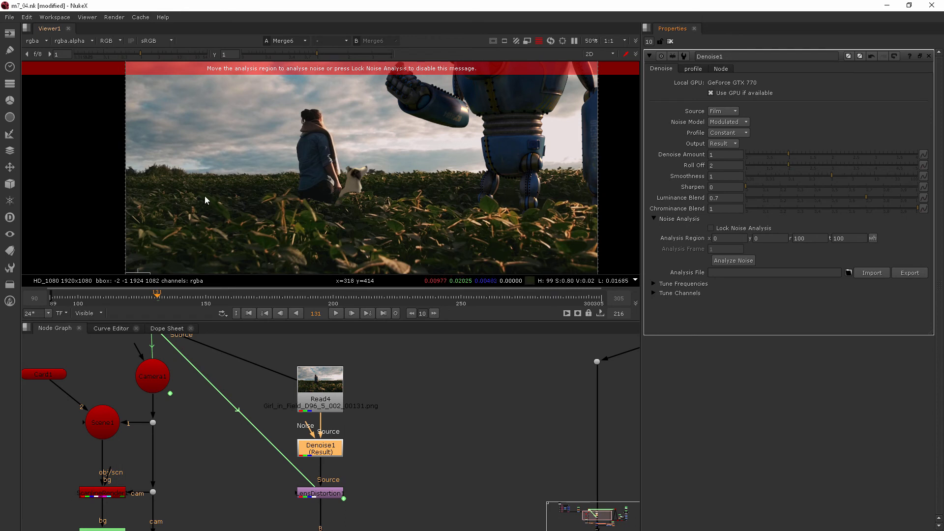
middle_drag(195, 224, 236, 174)
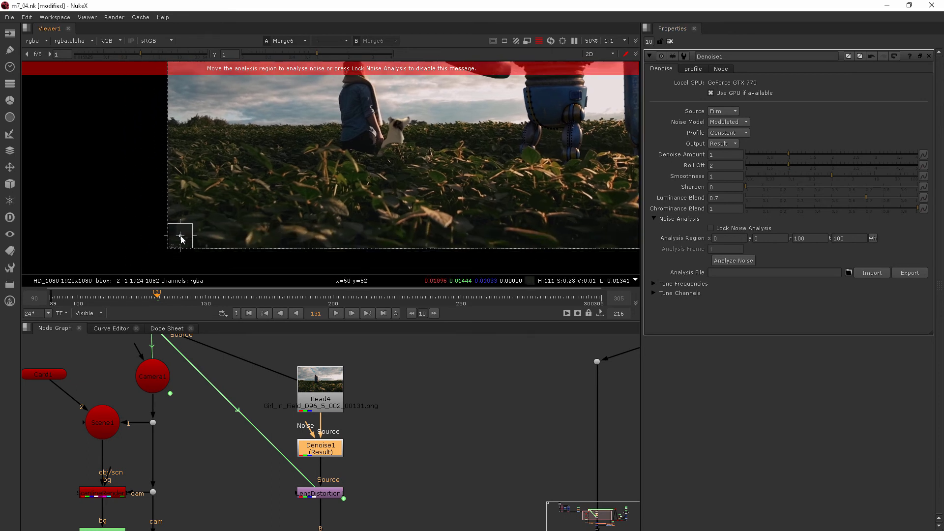
drag(182, 238, 250, 117)
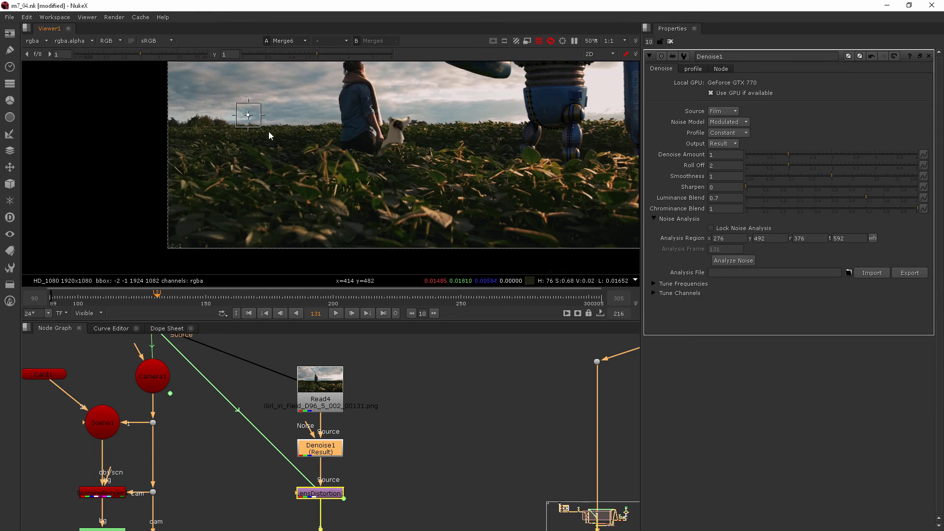
middle_drag(270, 129, 217, 224)
drag(208, 221, 289, 262)
drag(241, 230, 205, 212)
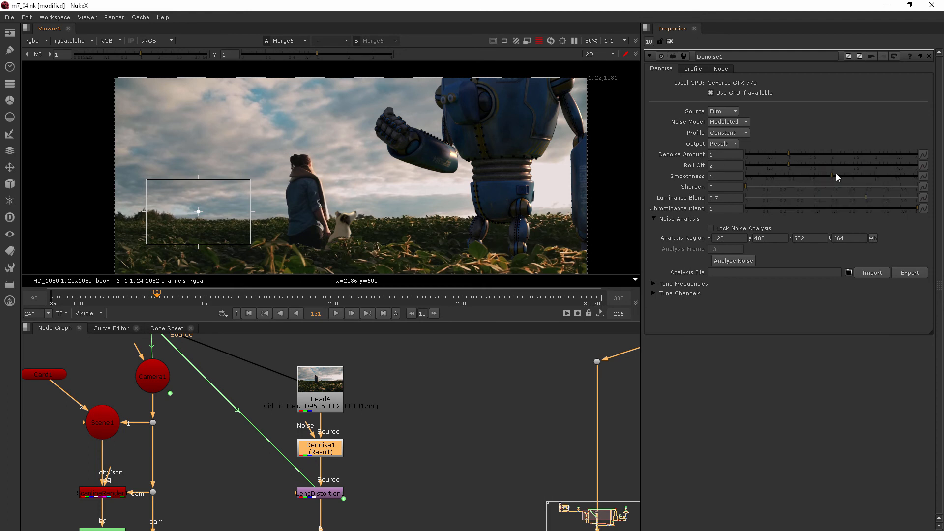
- Compare Denoise1 disabled and enabled on the dark foliage beside the dog at close zoom, leaving the node enabled
scroll(404, 243, up, 2)
scroll(404, 243, up, 8)
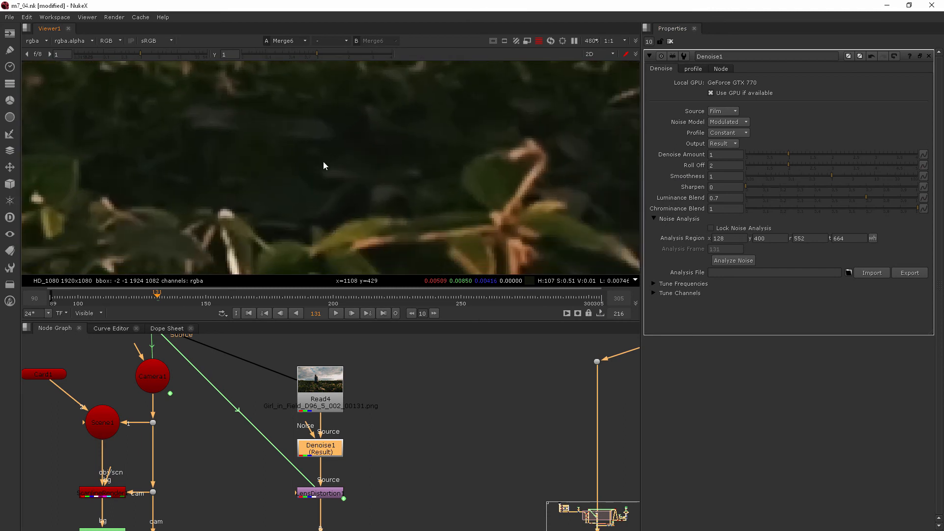
middle_drag(332, 167, 281, 223)
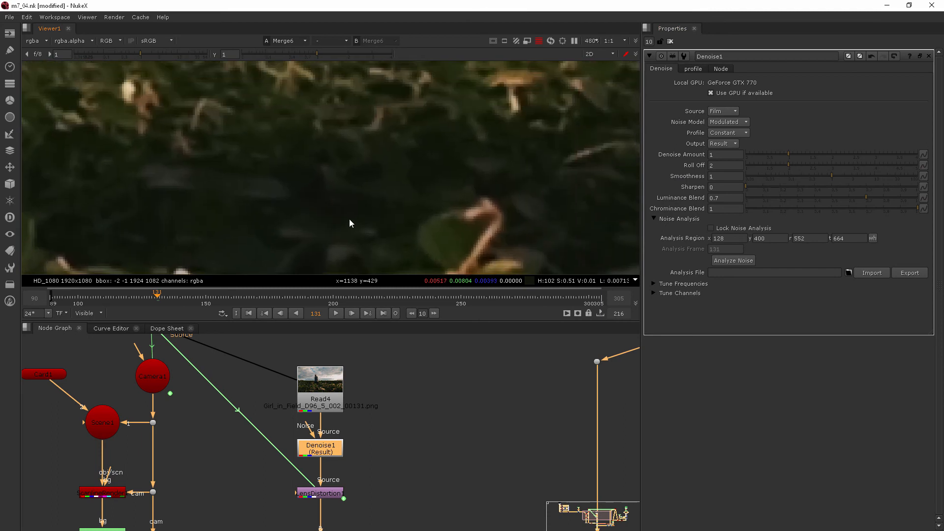
key(d)
key(ctrl+z)
key(ctrl+y)
key(ctrl+z)
key(ctrl+y)
key(ctrl+z)
key(ctrl+y)
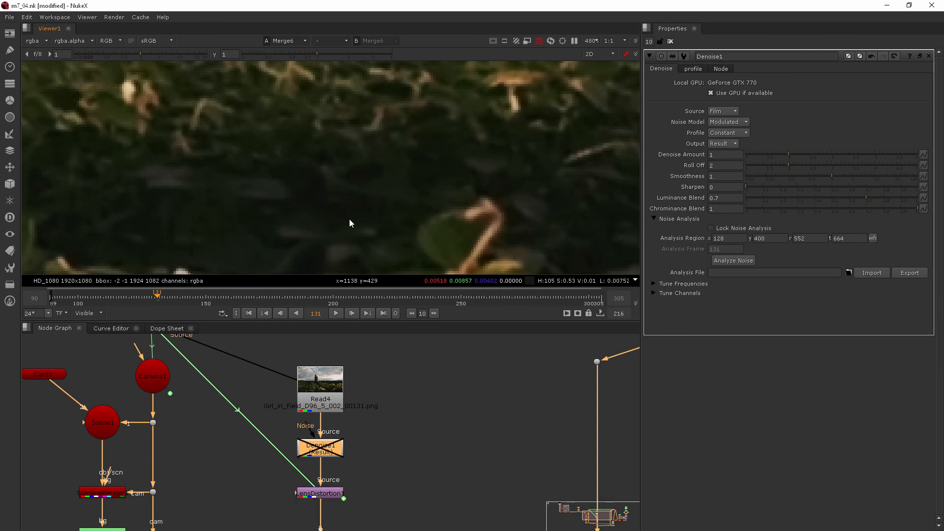
key(ctrl+z)
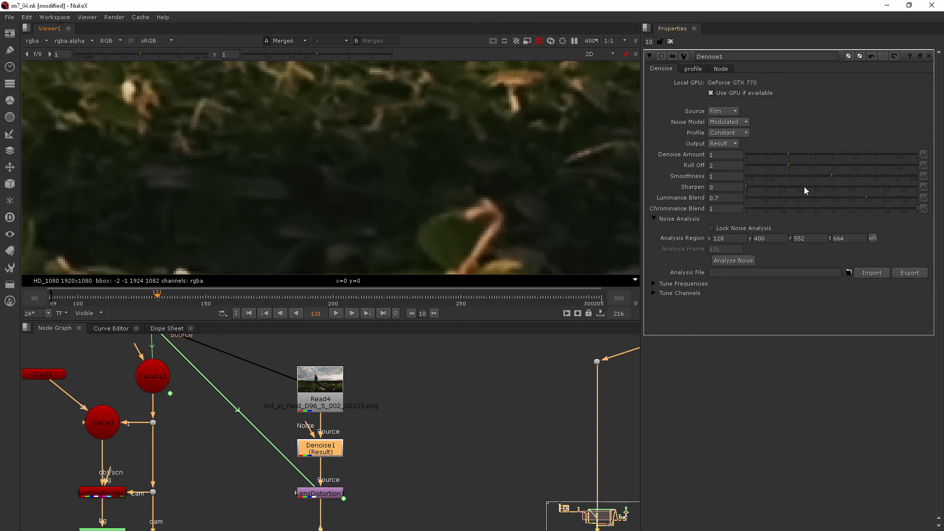
- Adjust the Smoothness of Denoise1 while checking the foliage, trying 0.3 and settling on 0.54
click(810, 176)
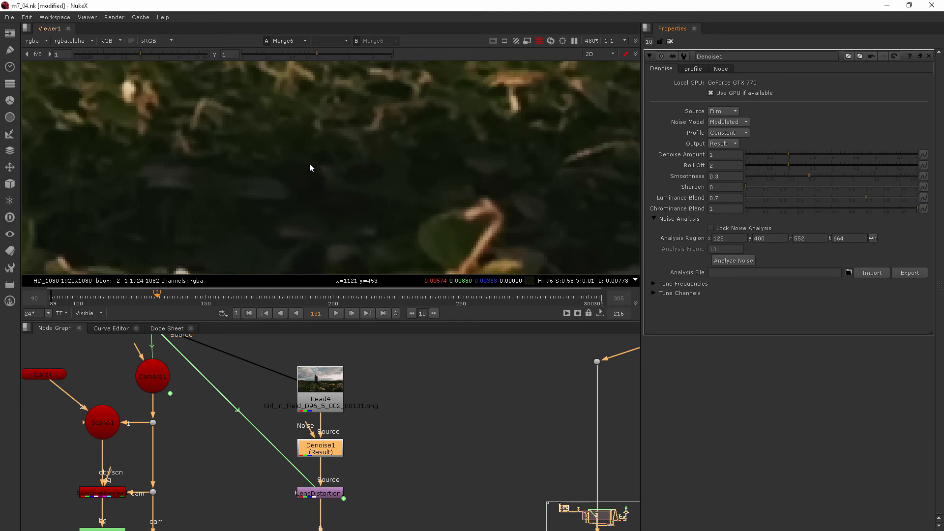
scroll(309, 167, down, 2)
scroll(309, 168, down, 1)
scroll(309, 167, up, 2)
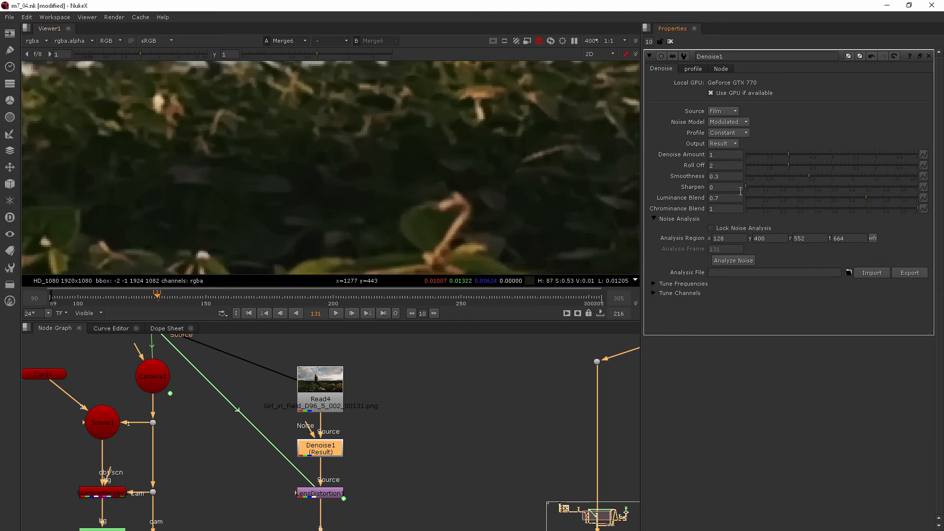
drag(808, 174, 820, 175)
scroll(305, 200, down, 2)
middle_drag(297, 194, 394, 196)
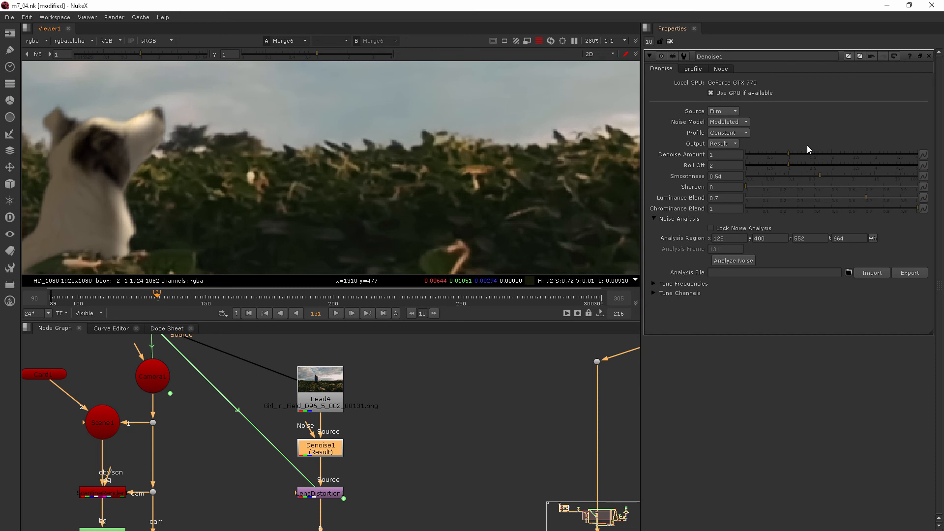
- Try several Denoise Amount values on Denoise1 against the dark foliage and settle on 1.52
scroll(374, 197, up, 3)
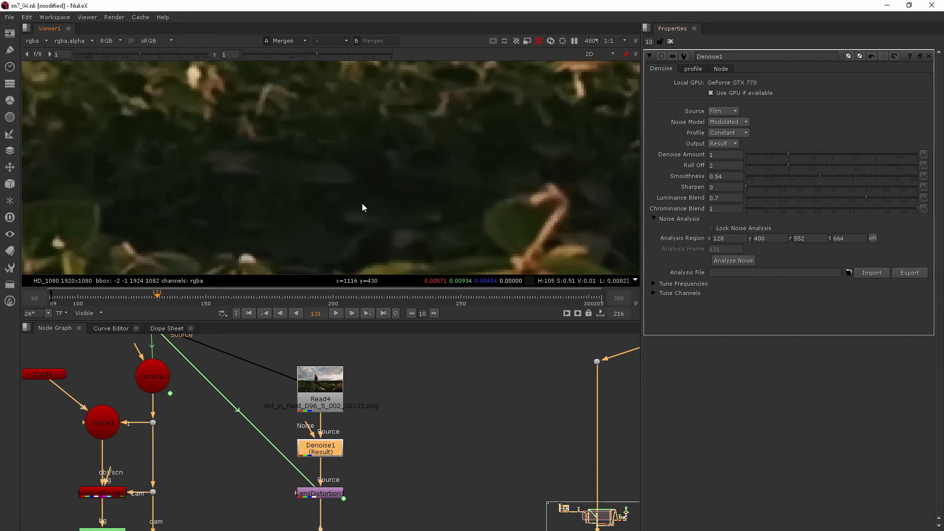
click(845, 153)
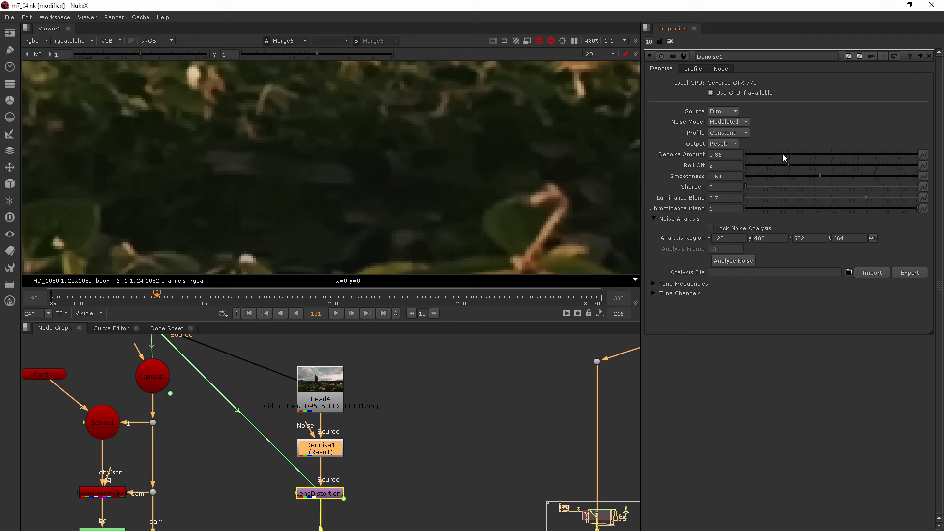
drag(817, 154, 916, 153)
drag(807, 153, 834, 154)
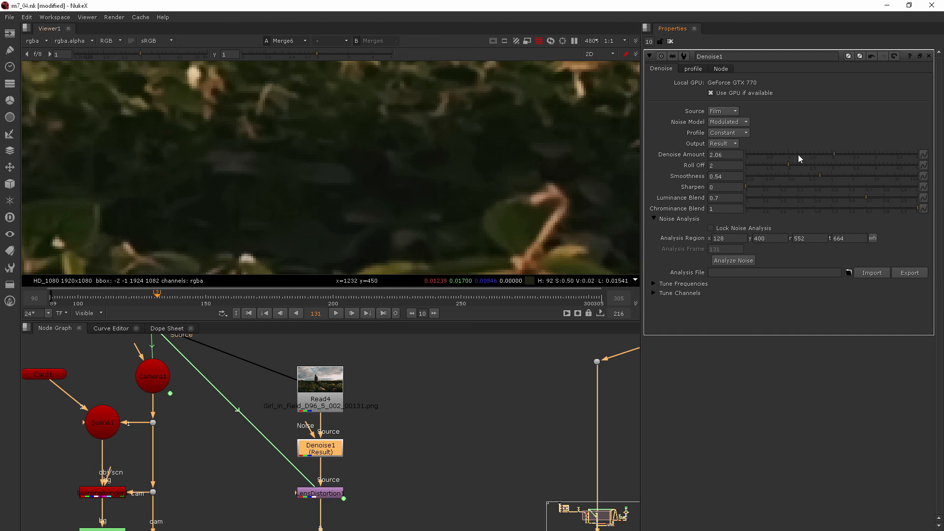
click(811, 154)
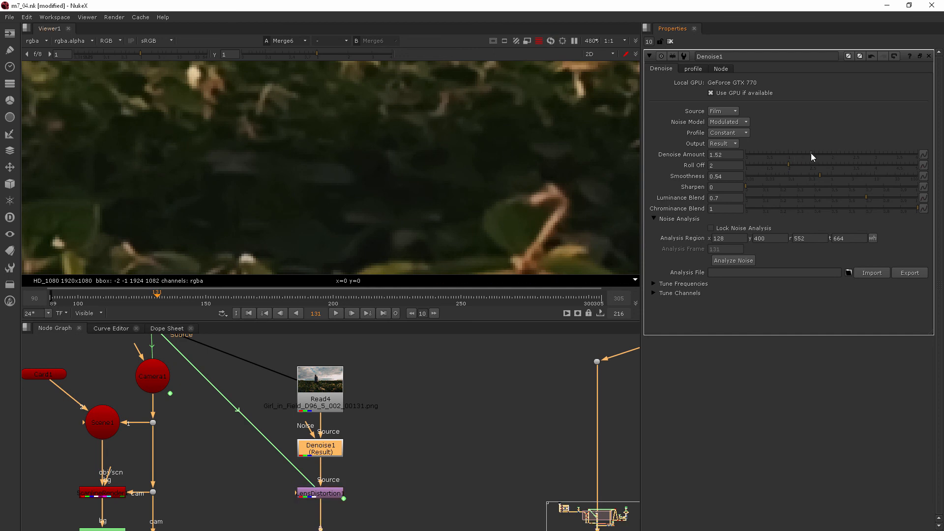
- Compare Denoise1 off and on repeatedly across the girl, dog and field at 100% zoom, leaving the node enabled
scroll(439, 134, down, 6)
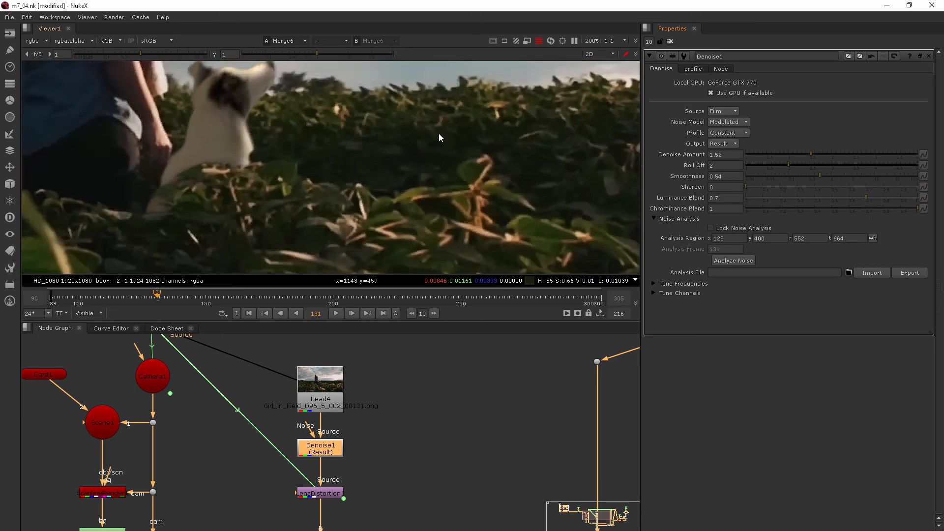
scroll(439, 134, down, 5)
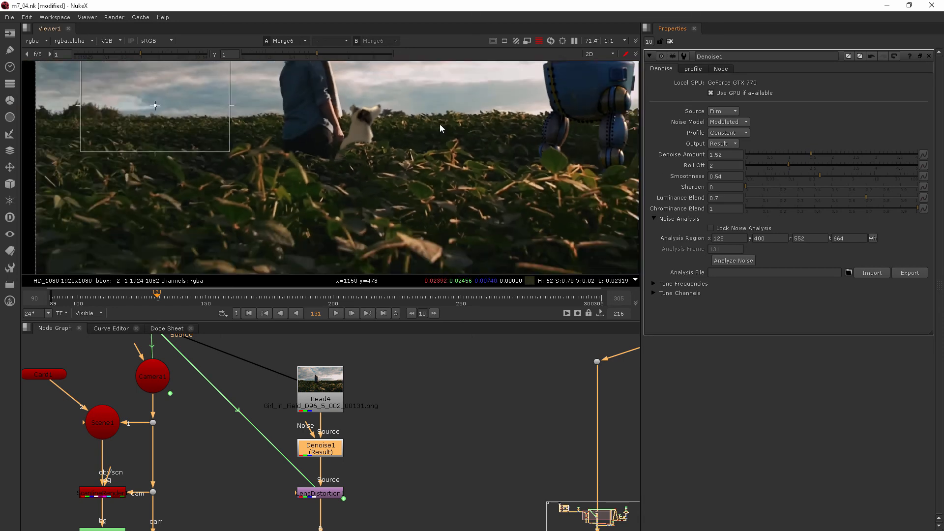
middle_drag(439, 122, 418, 133)
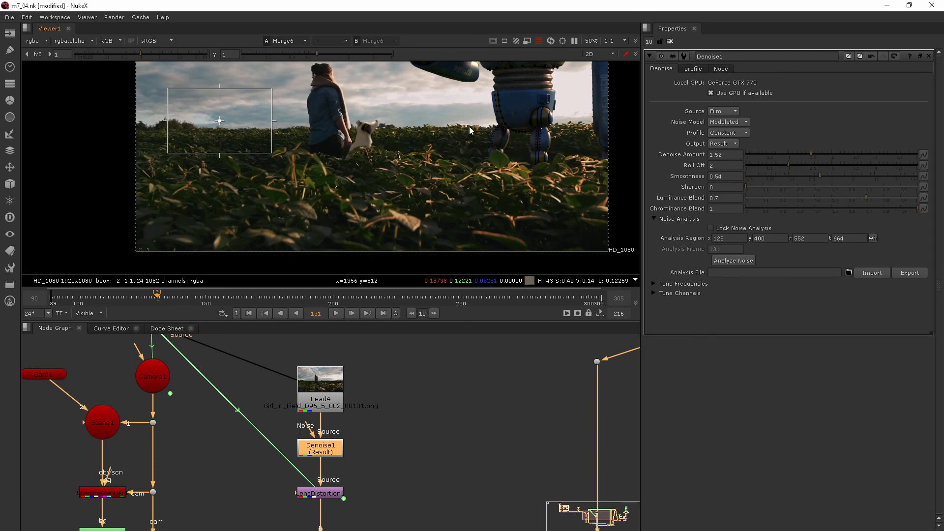
scroll(443, 133, up, 3)
scroll(443, 134, up, 2)
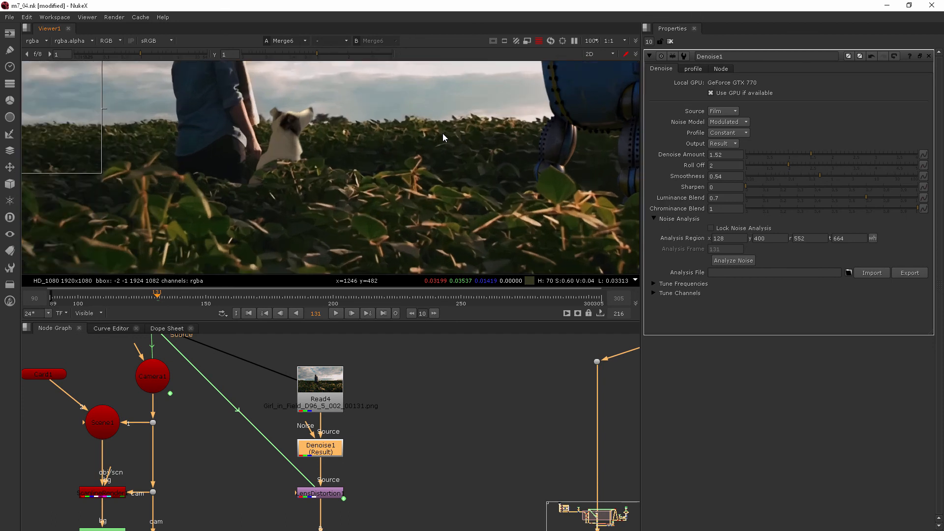
scroll(443, 134, down, 1)
key(d)
key(d)
key(d)
key(d)
key(d)
key(d)
key(d)
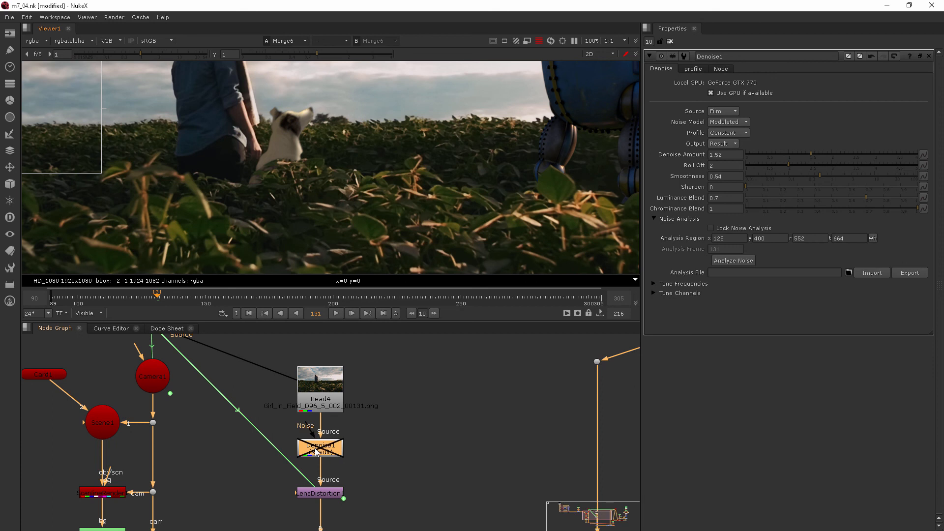
key(d)
key(d)
key(d)
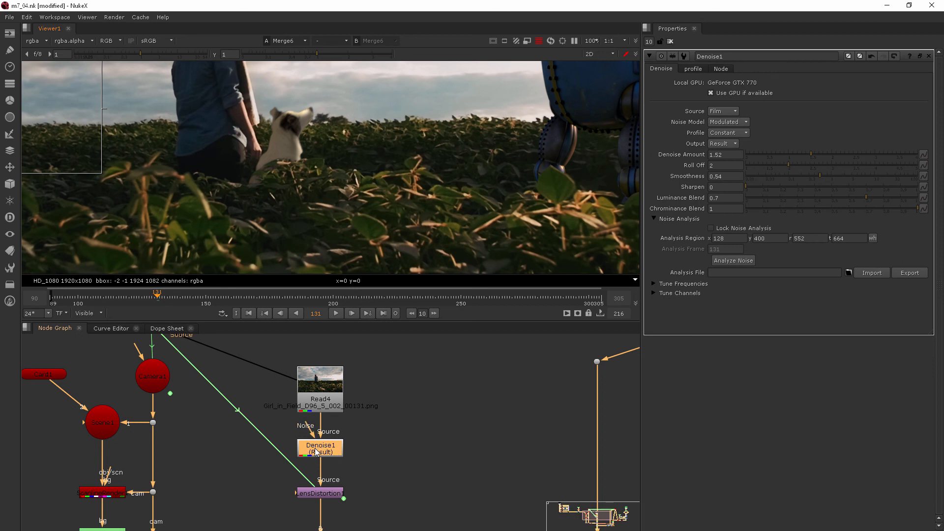
key(d)
key(d)
key(d)
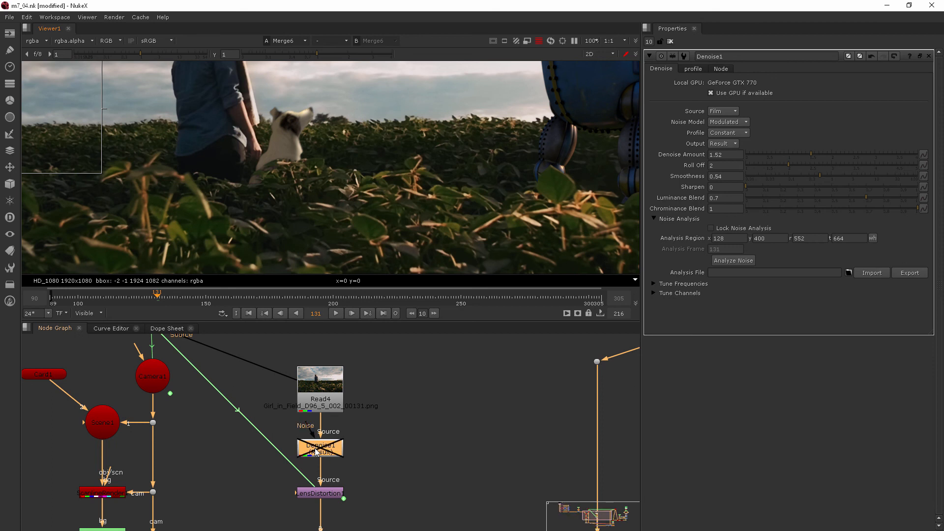
key(d)
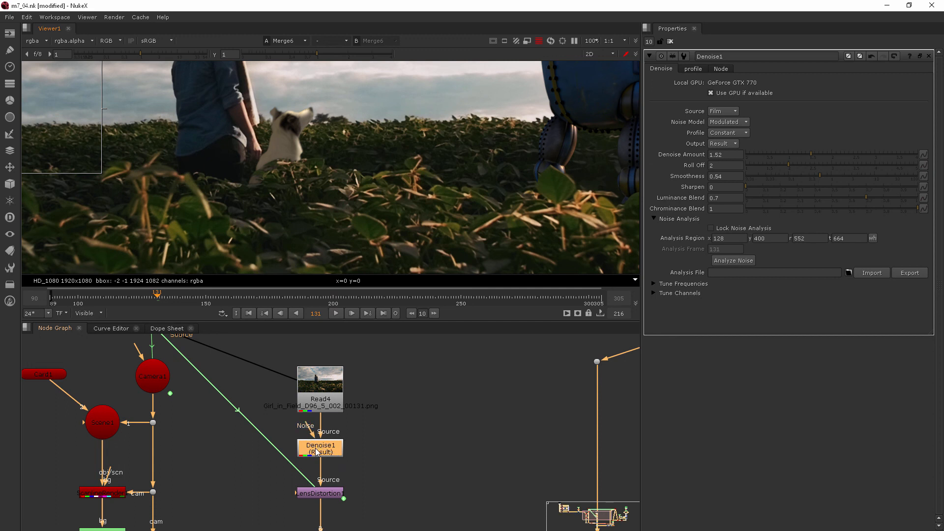
key(d)
key(d)
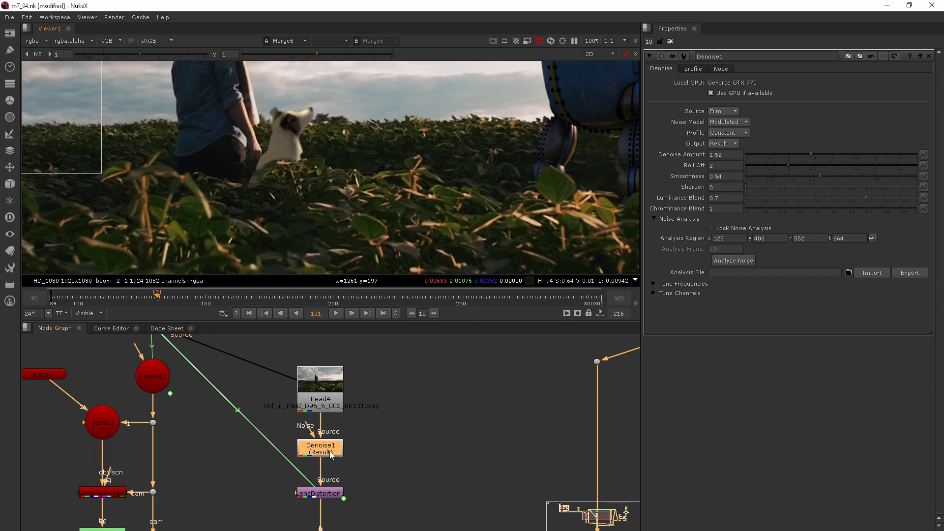
- Duplicate Denoise1, detach the copy from the background branch and move it beside the green-screen read node
key(ctrl+c)
key(ctrl+v)
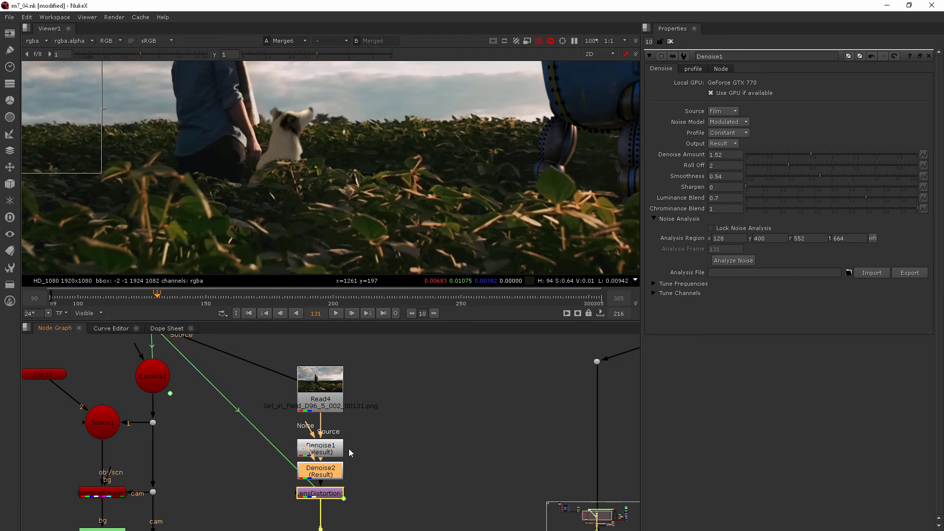
scroll(368, 451, down, 1)
drag(341, 463, 461, 467)
scroll(461, 470, down, 5)
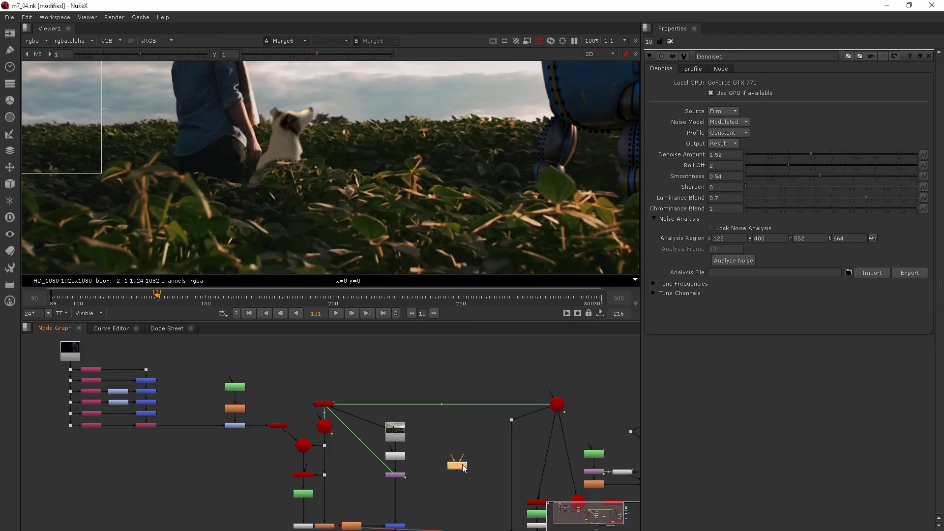
middle_drag(468, 472, 365, 433)
drag(359, 429, 608, 368)
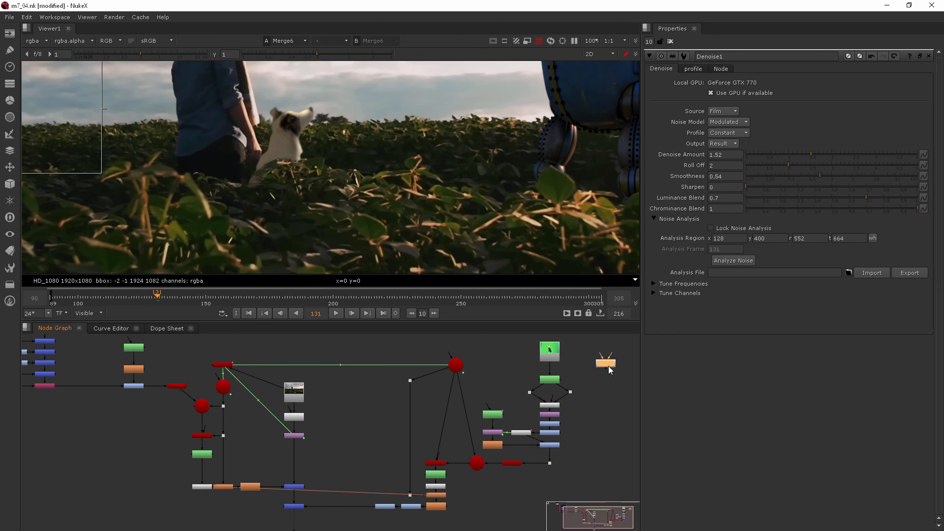
- Make room below Keylight1 in the green-screen branch and insert the copied Denoise node between Keylight1 and Transform1
scroll(585, 356, up, 5)
middle_drag(584, 356, 445, 415)
scroll(426, 459, down, 3)
middle_drag(426, 459, 423, 386)
drag(409, 439, 405, 417)
drag(478, 370, 403, 435)
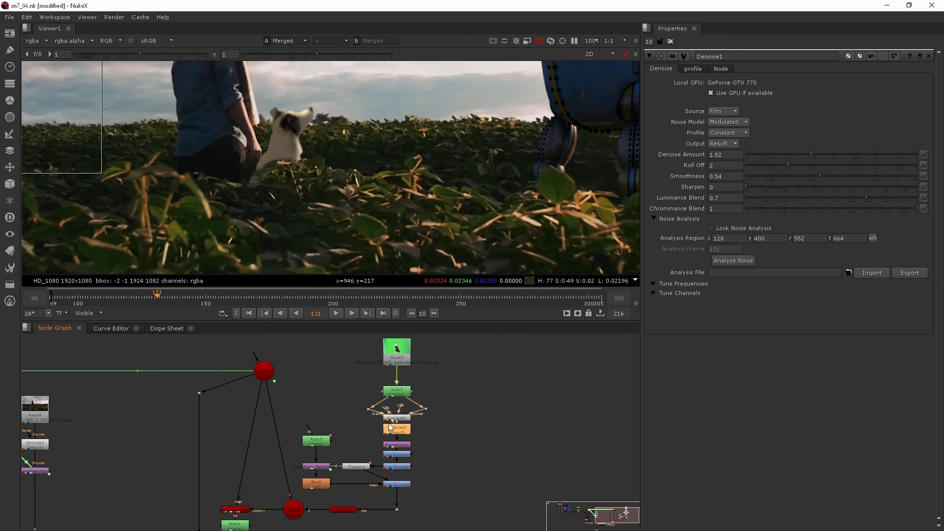
scroll(401, 435, up, 4)
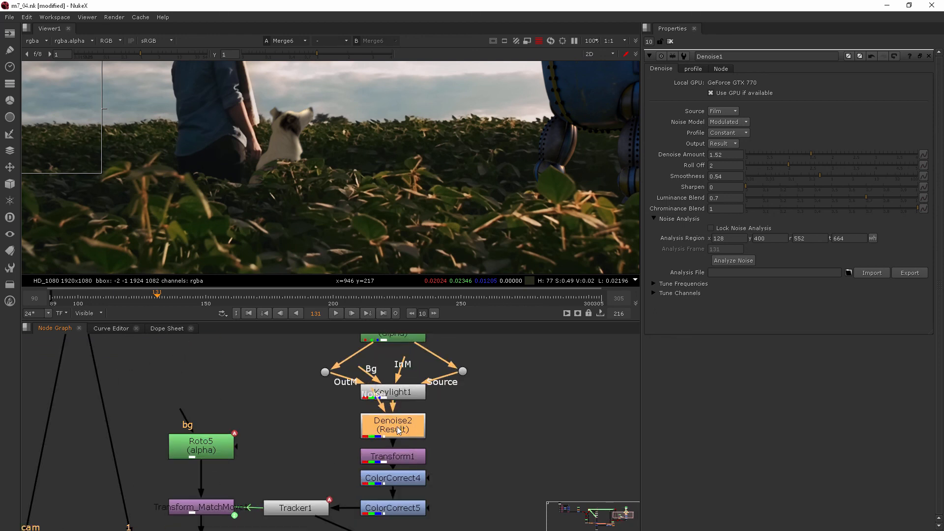
- Compare the composite around the dog's head with Denoise2 disabled and enabled, leaving the node enabled
scroll(300, 118, up, 8)
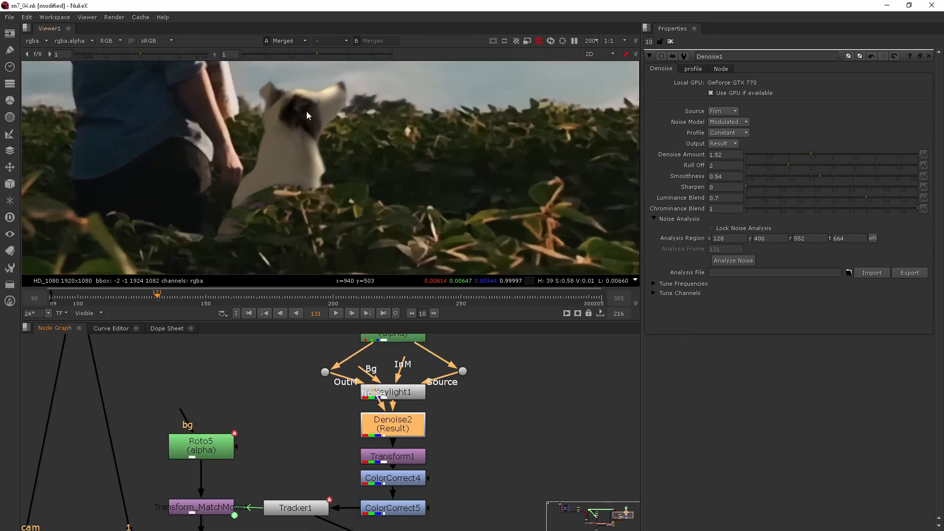
middle_drag(322, 93, 313, 127)
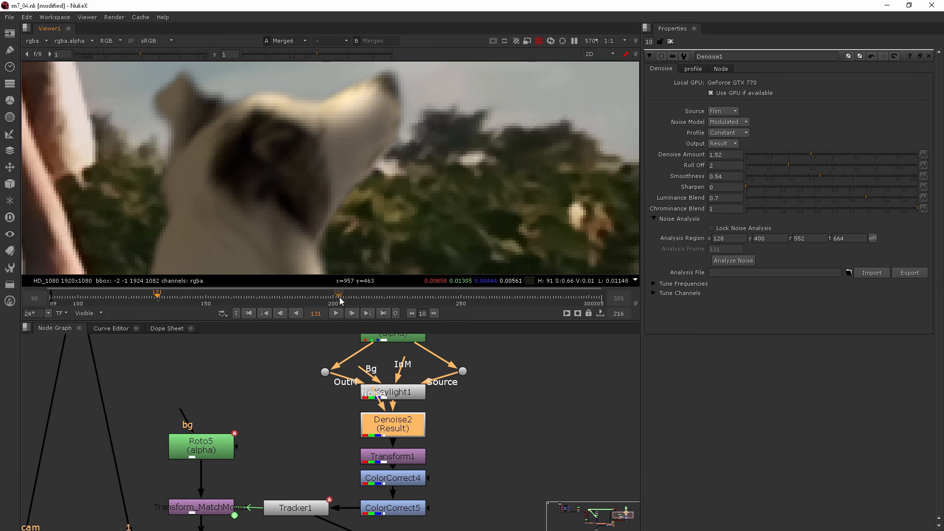
key(d)
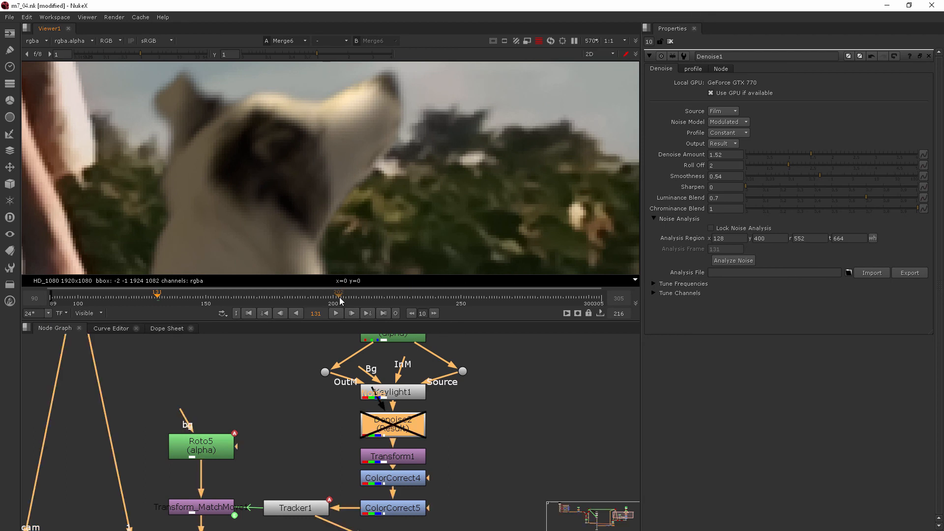
key(d)
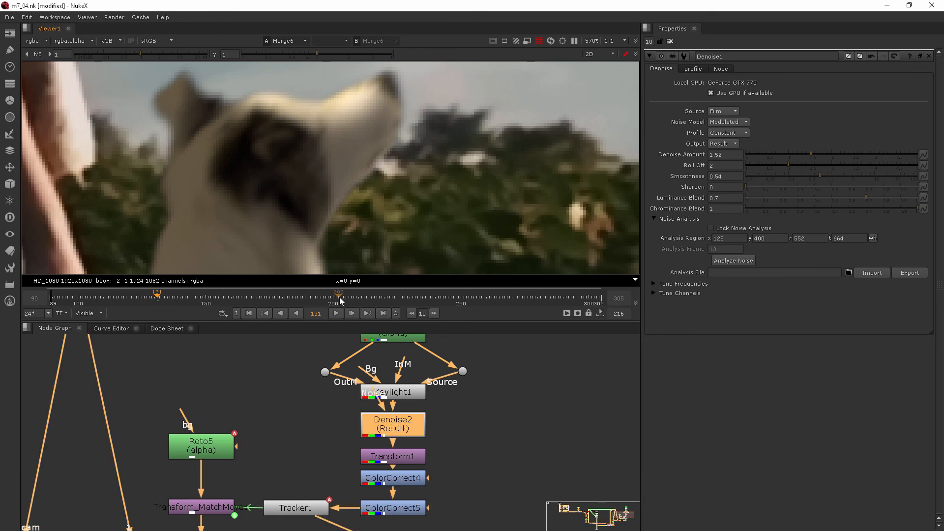
key(d)
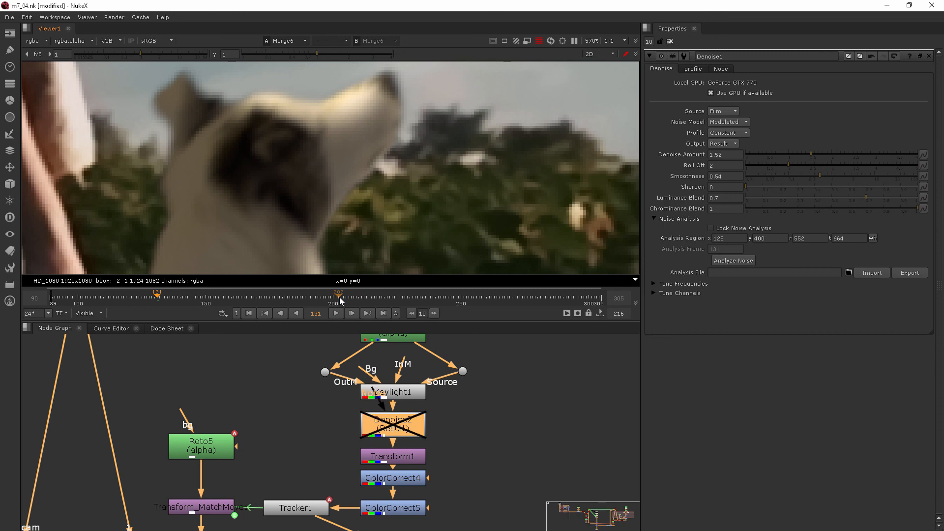
key(d)
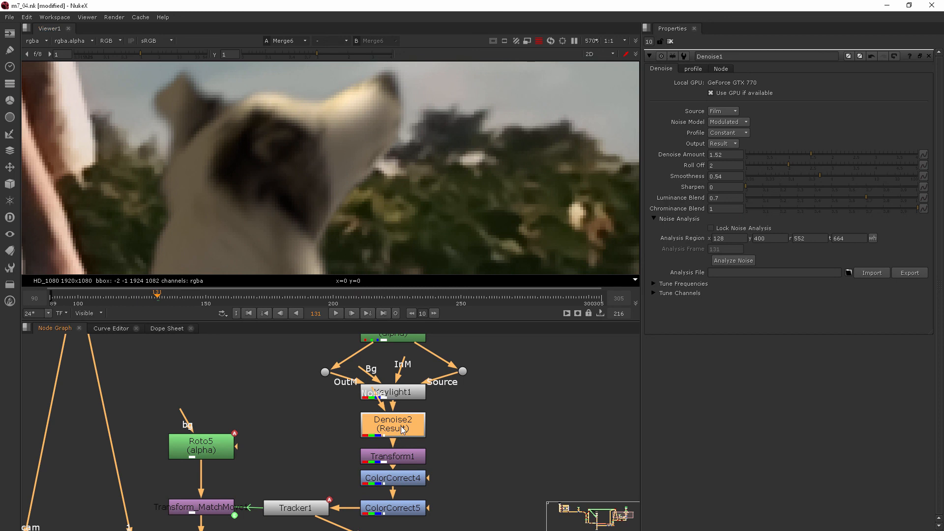
- View Denoise2's output and move Denoise1's analysis region over the dog, at x 728, y 398, r 1152, t 662
key(1)
scroll(309, 158, down, 12)
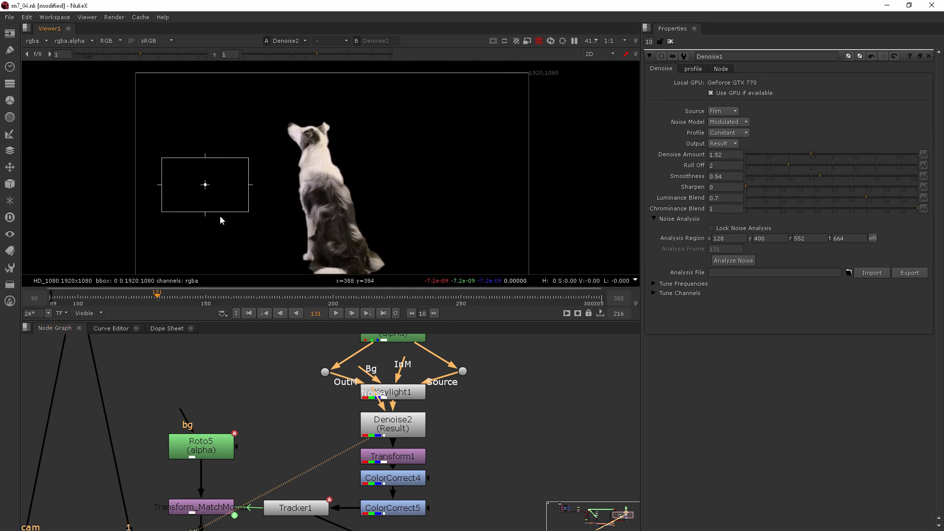
drag(207, 186, 330, 186)
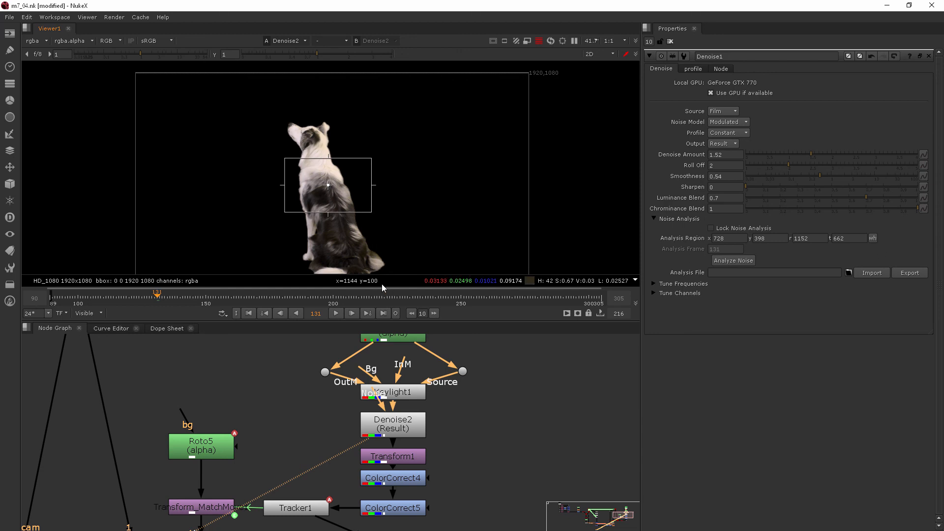
- Show the final composite from Merge6 in the viewer again, enlarged on the dog's head
scroll(393, 362, down, 3)
middle_drag(413, 414, 431, 288)
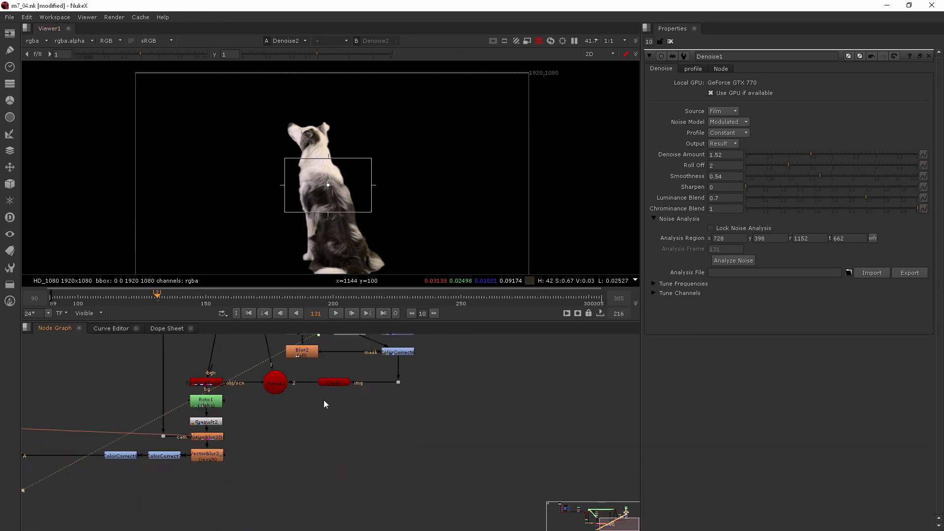
scroll(325, 399, down, 3)
click(75, 440)
key(1)
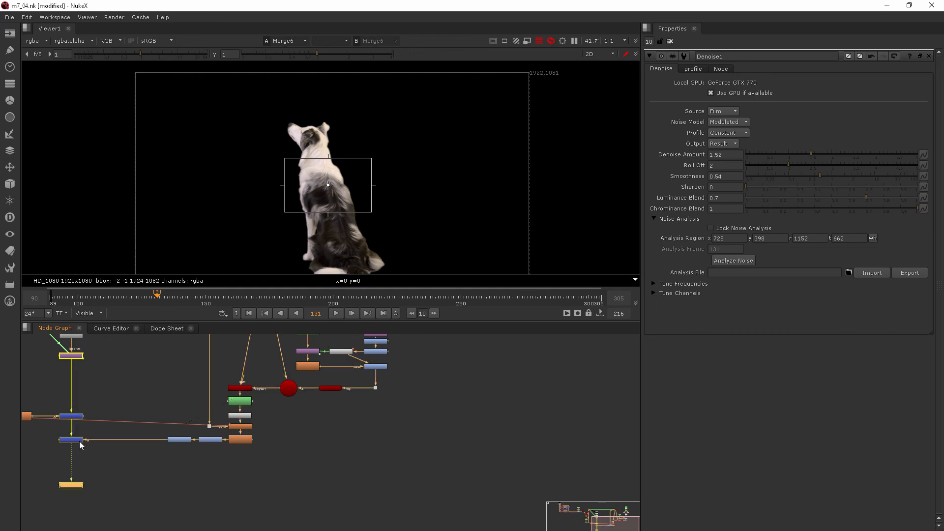
scroll(330, 195, up, 10)
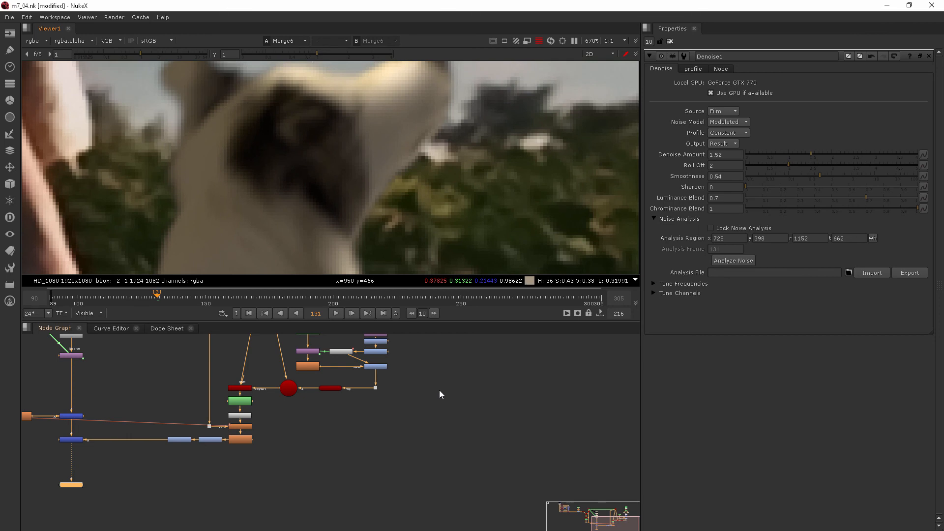
- Select Denoise2 below Keylight1 and compare it off and on against the dog's face, leaving it enabled
middle_drag(438, 390, 432, 457)
scroll(385, 390, up, 3)
click(378, 401)
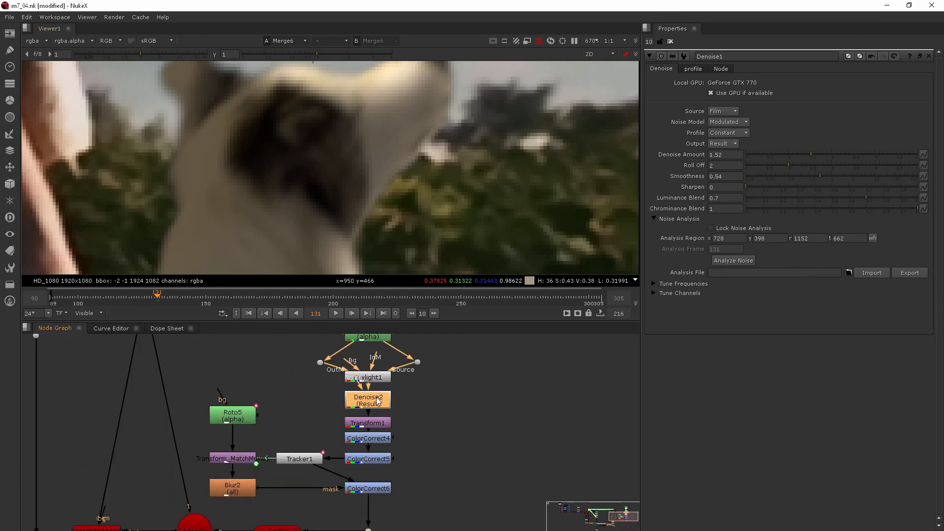
key(d)
key(d)
key(d)
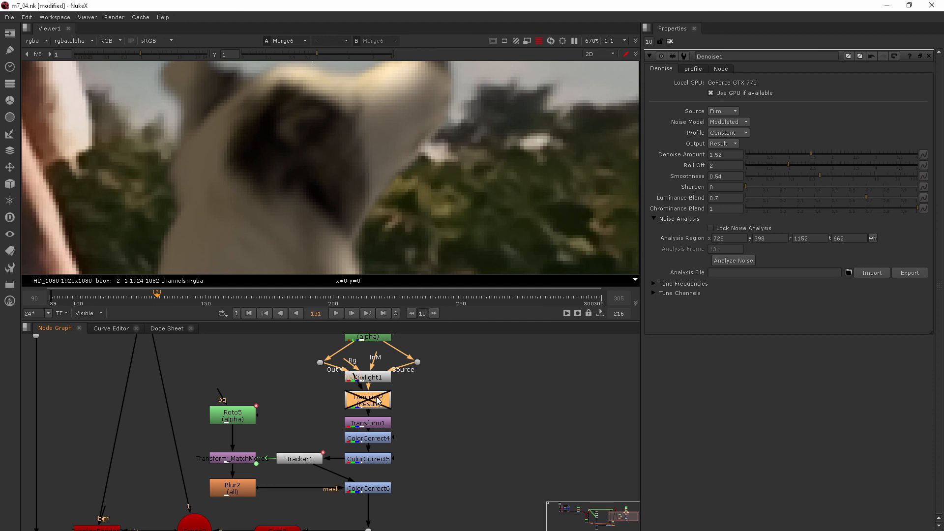
key(d)
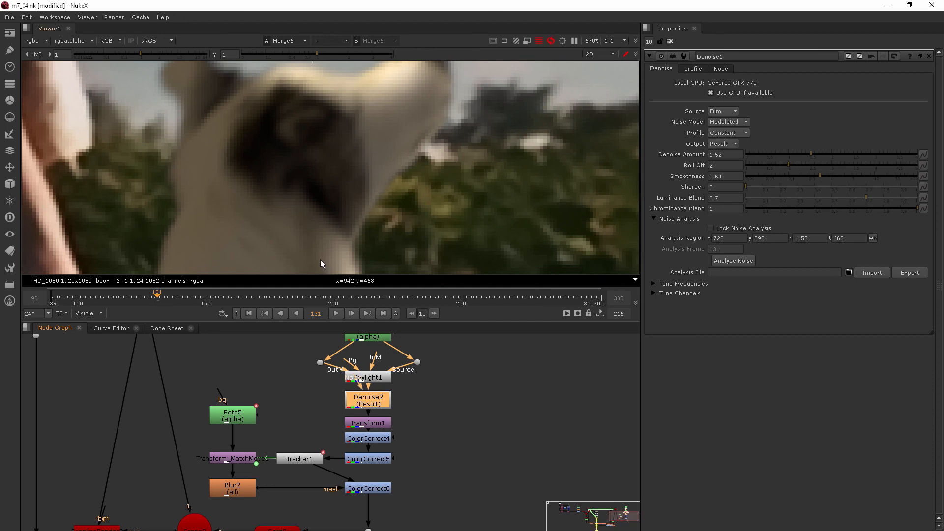
- Examine the dog's fur at pixel level while switching Denoise2 off and on, leaving it enabled
scroll(274, 251, up, 5)
key(d)
key(d)
key(d)
key(d)
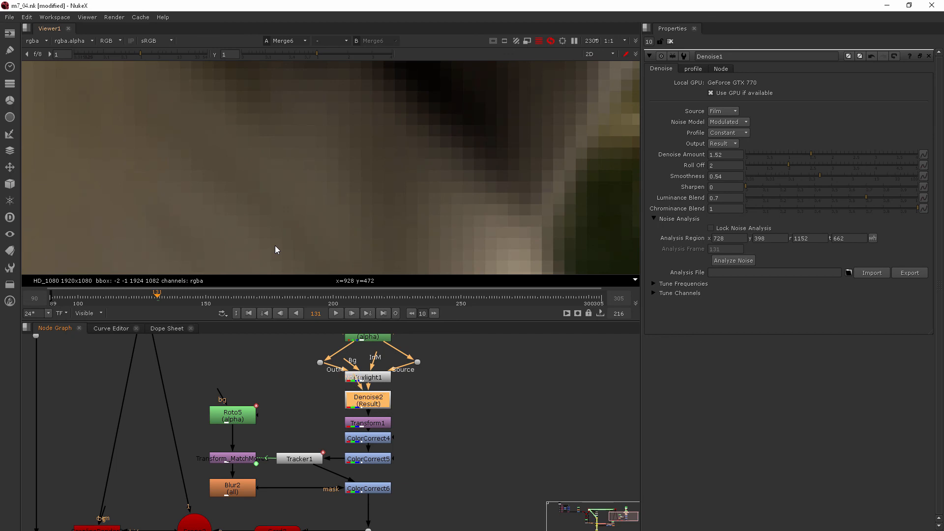
scroll(302, 217, down, 4)
scroll(302, 220, down, 4)
scroll(302, 221, up, 1)
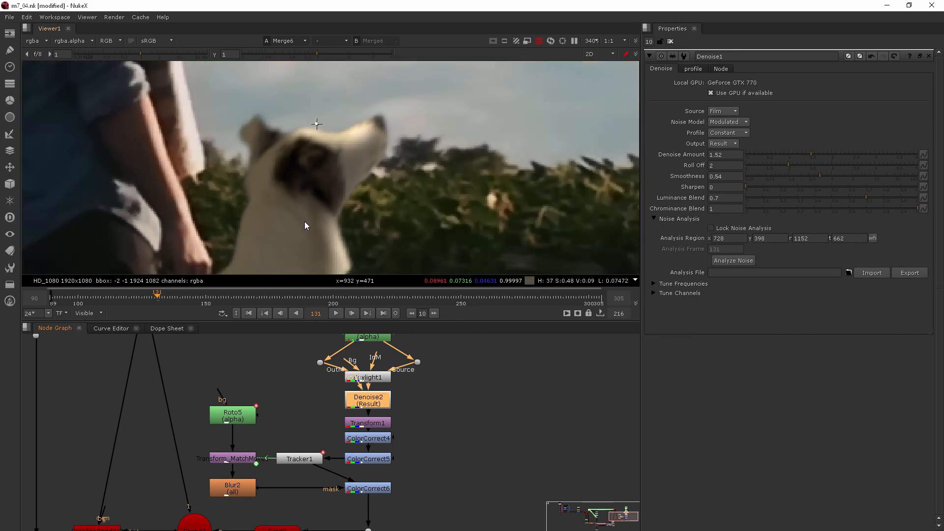
- Deselect Denoise2 and close all open node properties to clear the analysis region overlay from the viewer
click(453, 382)
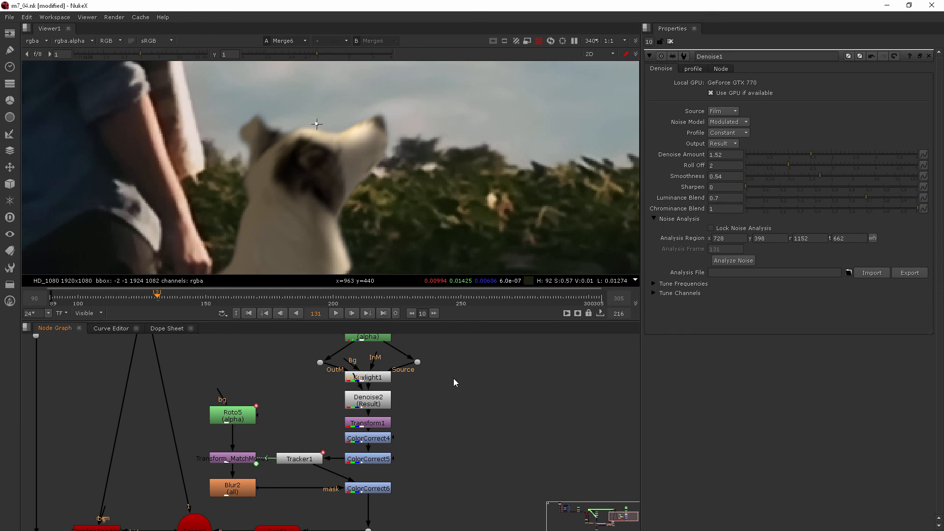
scroll(355, 216, down, 7)
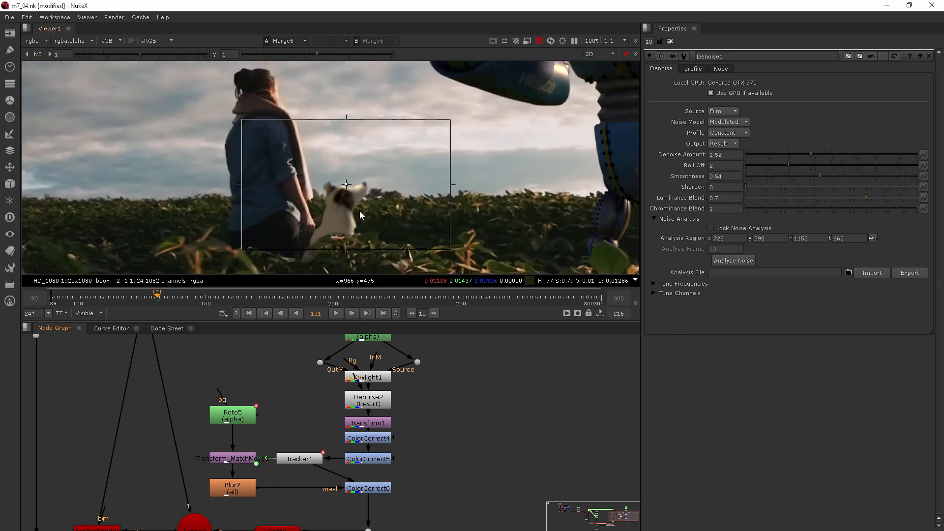
click(670, 42)
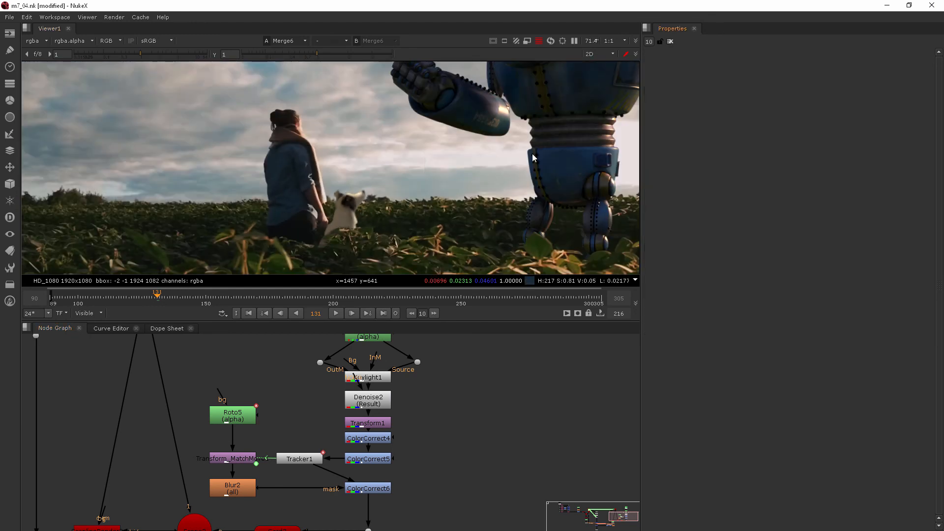
- Review the whole denoised composite frame and inspect the robot's body and arm closely
scroll(467, 156, down, 3)
middle_drag(501, 165, 448, 162)
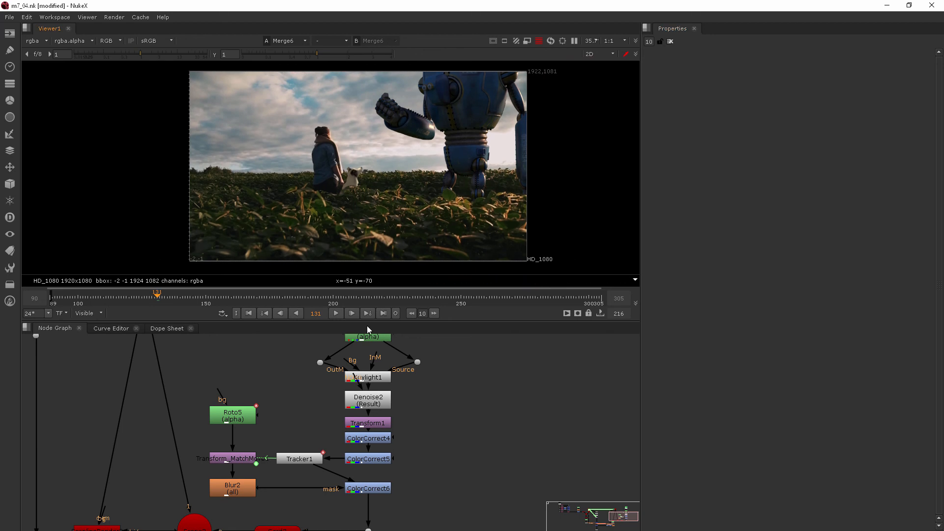
scroll(485, 88, up, 4)
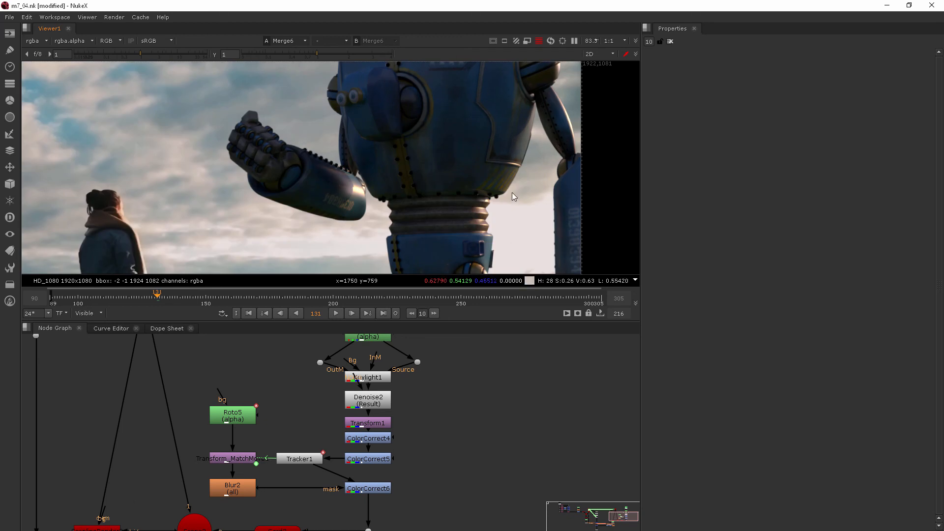
scroll(493, 195, down, 2)
scroll(467, 192, down, 2)
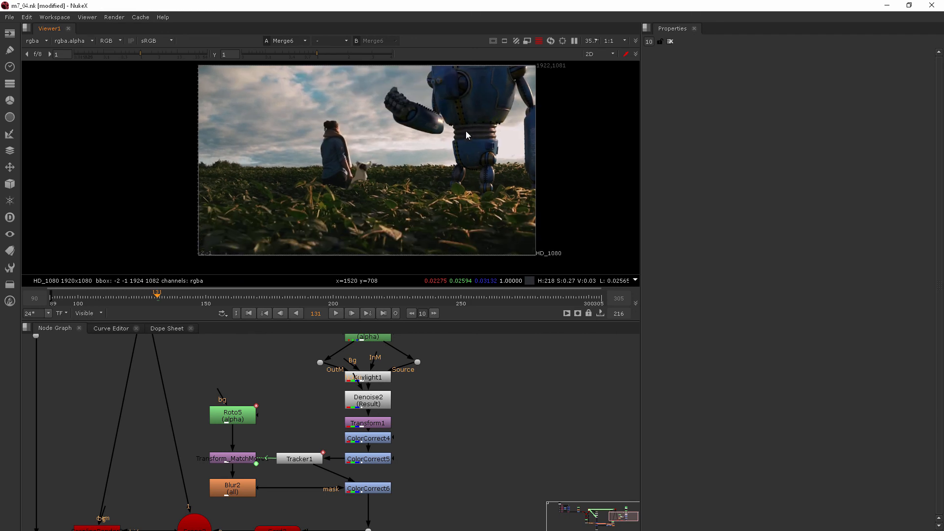